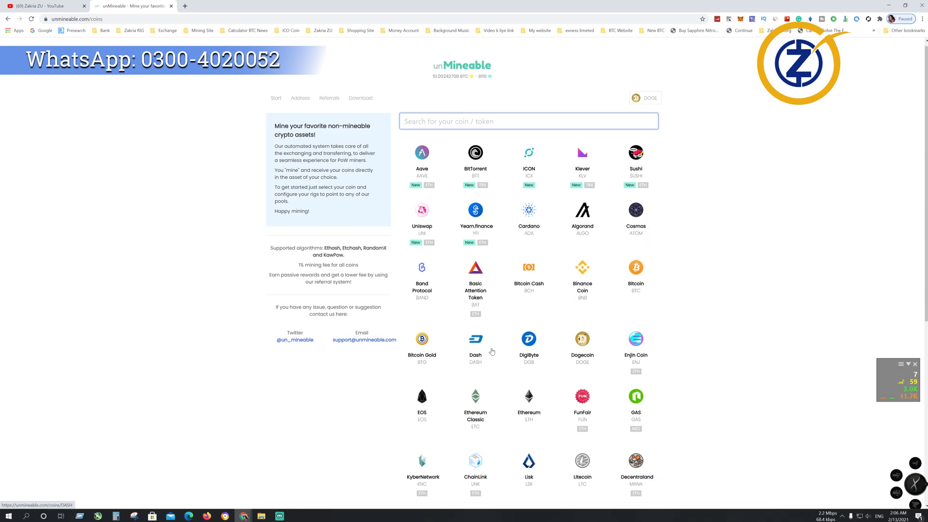
Look through the coin list, open the Dogecoin mining page and follow its PhoenixMiner download link
scroll(492, 351, "down", 6)
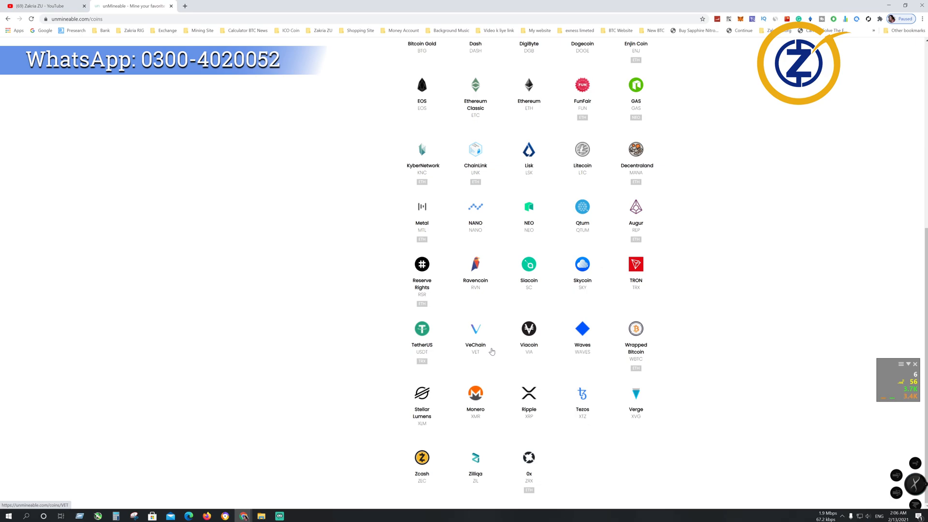
scroll(492, 351, "up", 6)
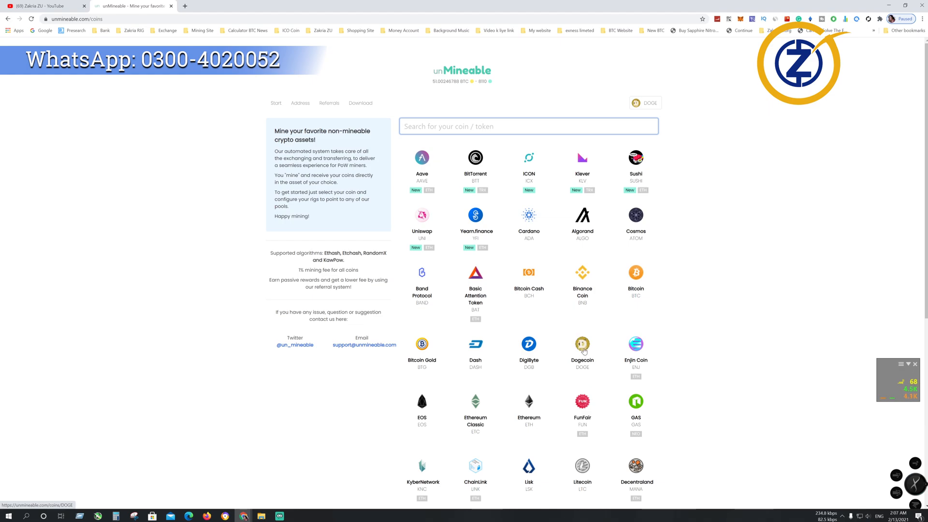
left_click(583, 349)
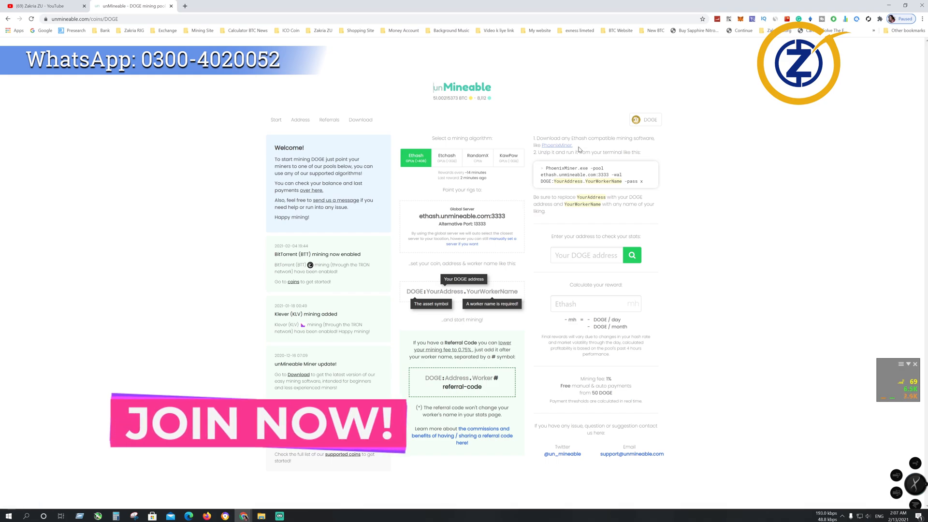
left_click(553, 147)
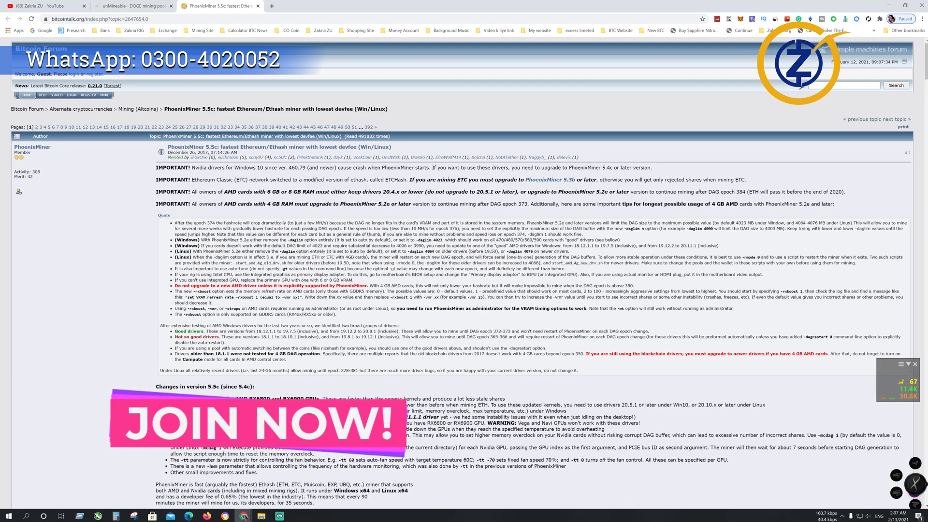
Find the Quick start section in the PhoenixMiner forum thread and open its MEGA download link
scroll(528, 273, "down", 10)
scroll(528, 273, "up", 4)
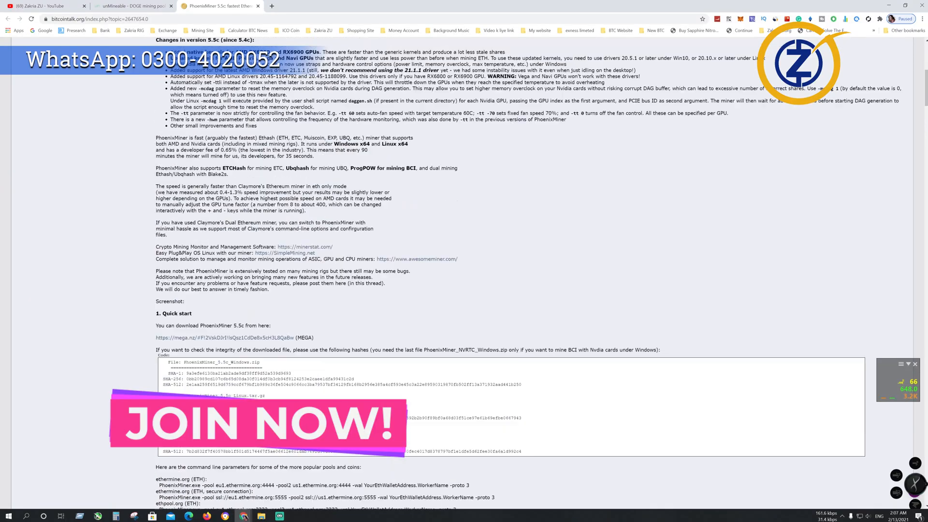
scroll(306, 223, "up", 1)
scroll(307, 223, "down", 2)
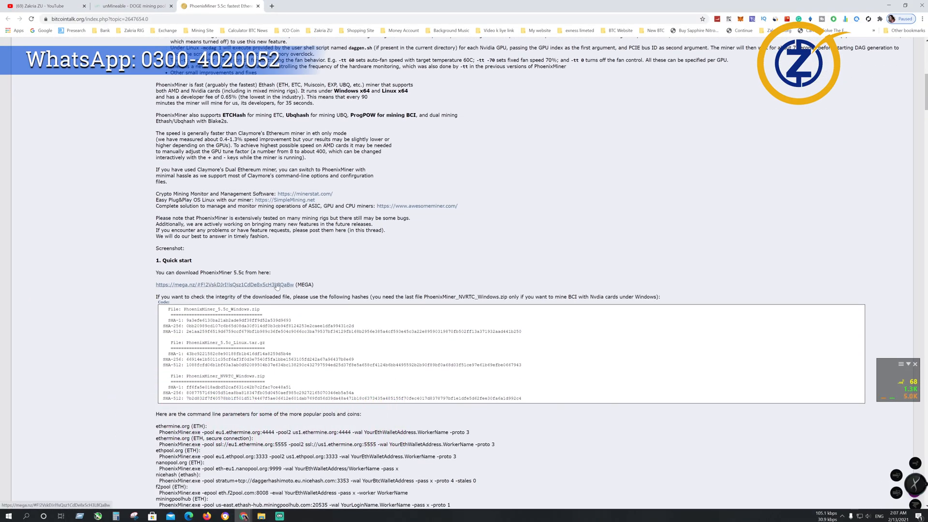
scroll(283, 285, "down", 7)
scroll(282, 286, "up", 6)
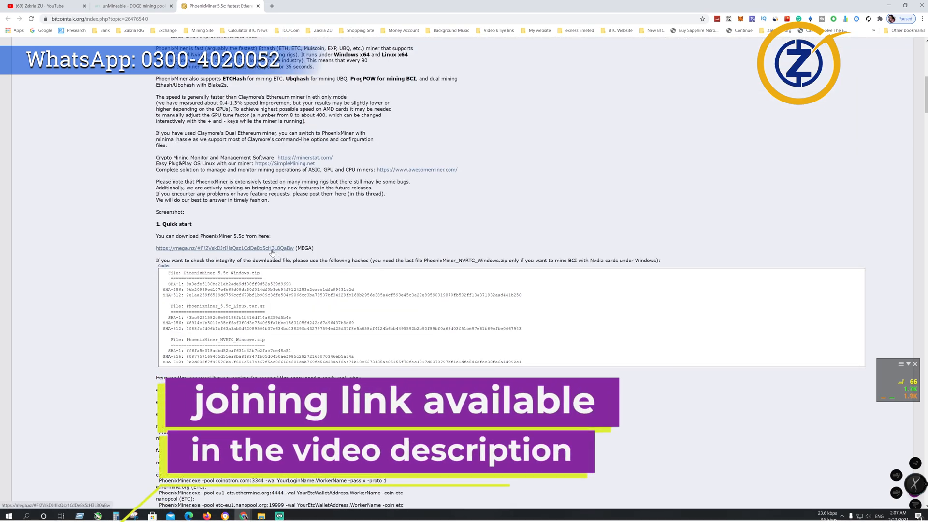
scroll(272, 253, "up", 8)
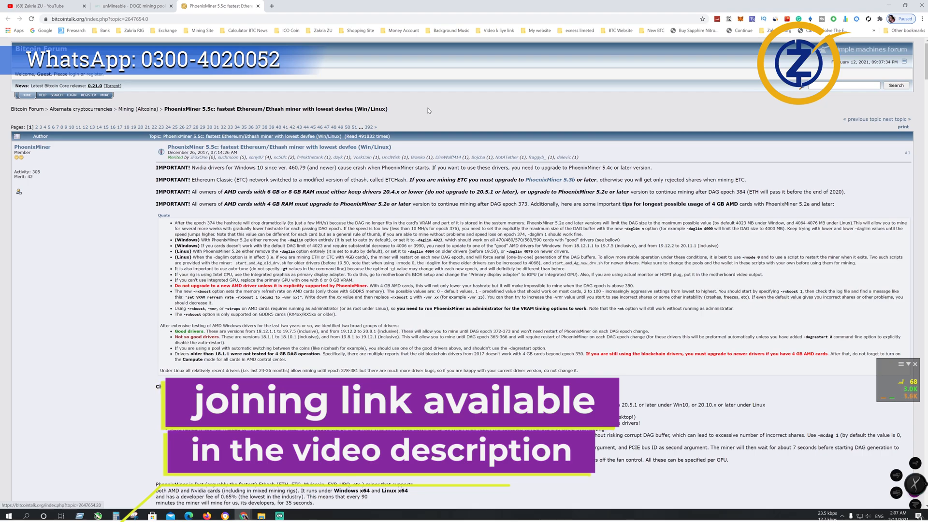
scroll(428, 110, "down", 5)
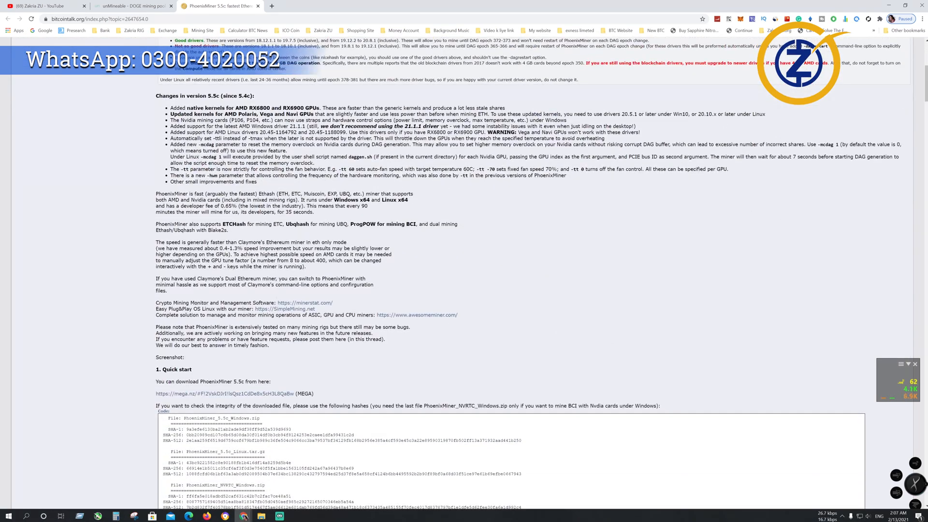
scroll(260, 290, "down", 2)
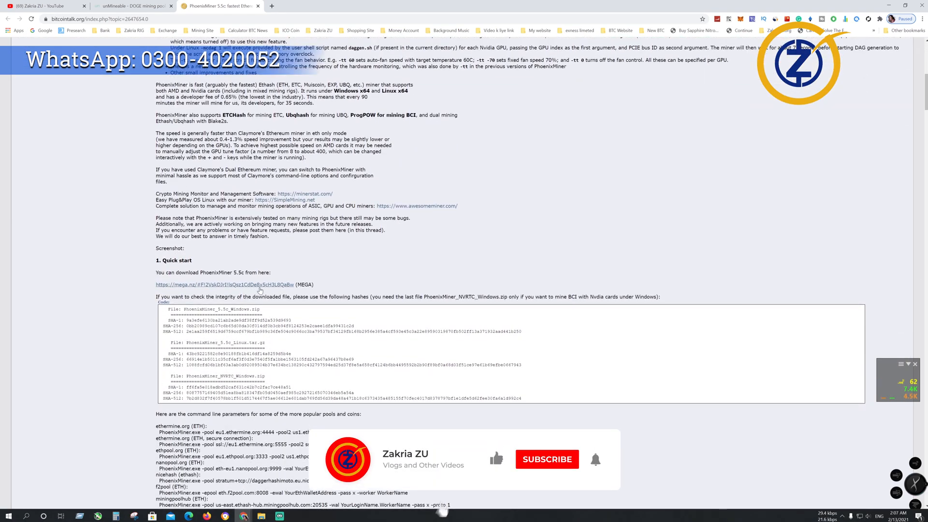
left_click(244, 288)
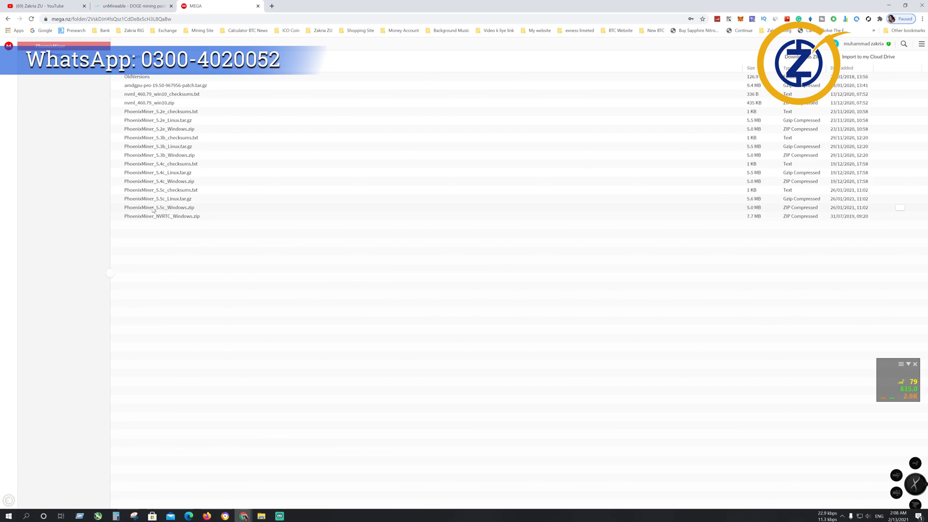
Download PhoenixMiner_5.4c_Windows.zip from the MEGA folder, using the option to download as ZIP
left_click(171, 183)
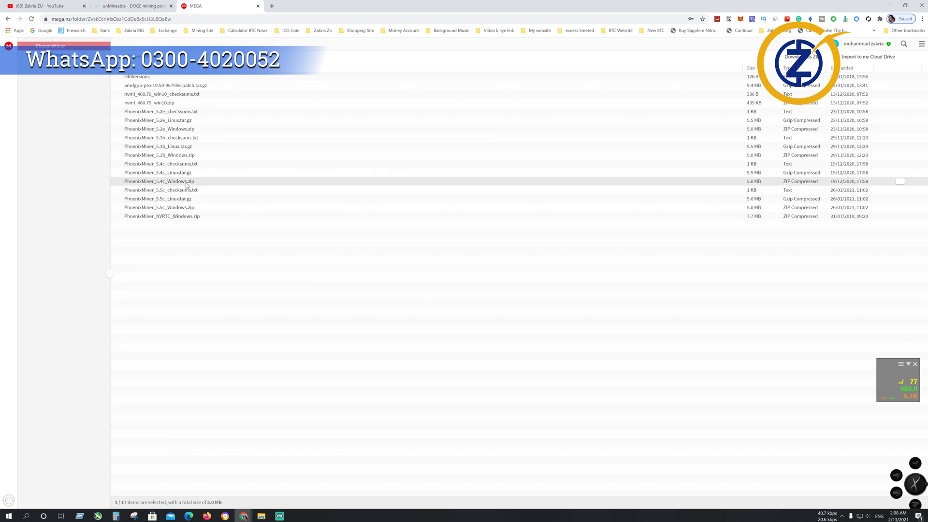
right_click(173, 183)
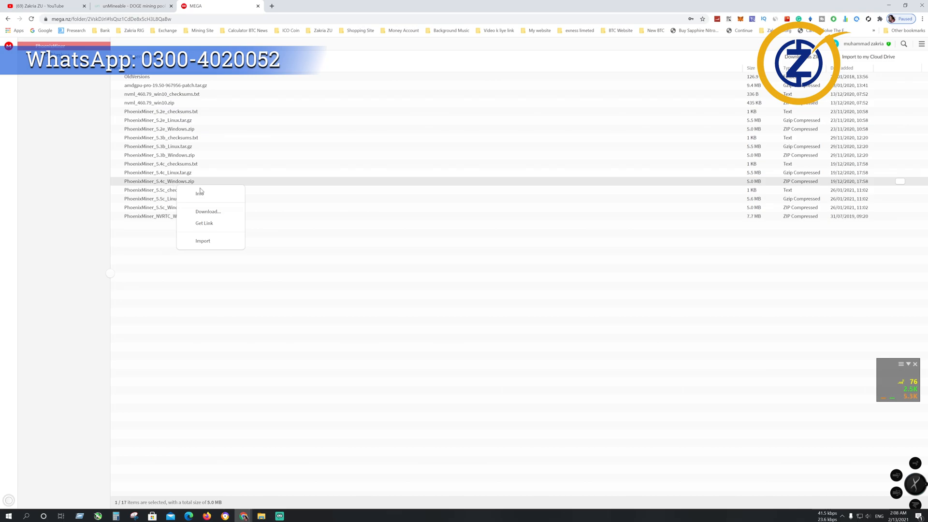
mouse_move(208, 212)
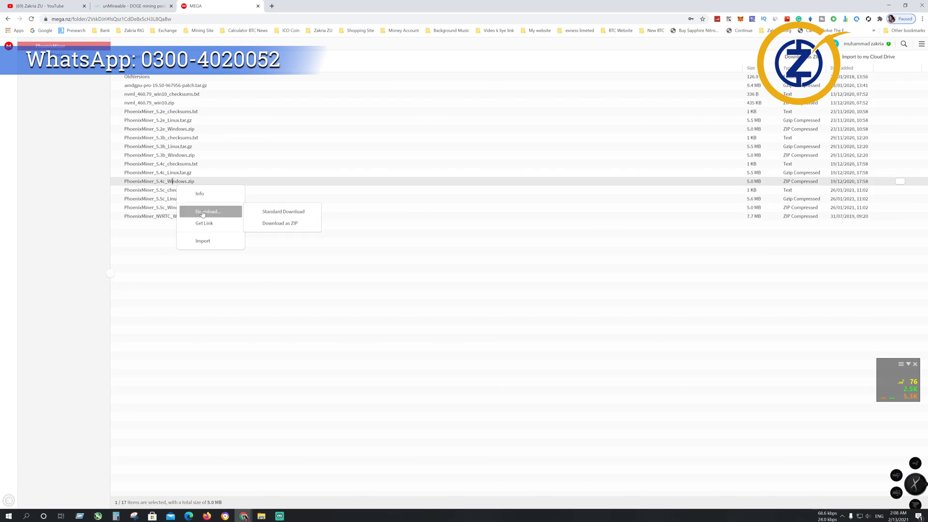
left_click(292, 226)
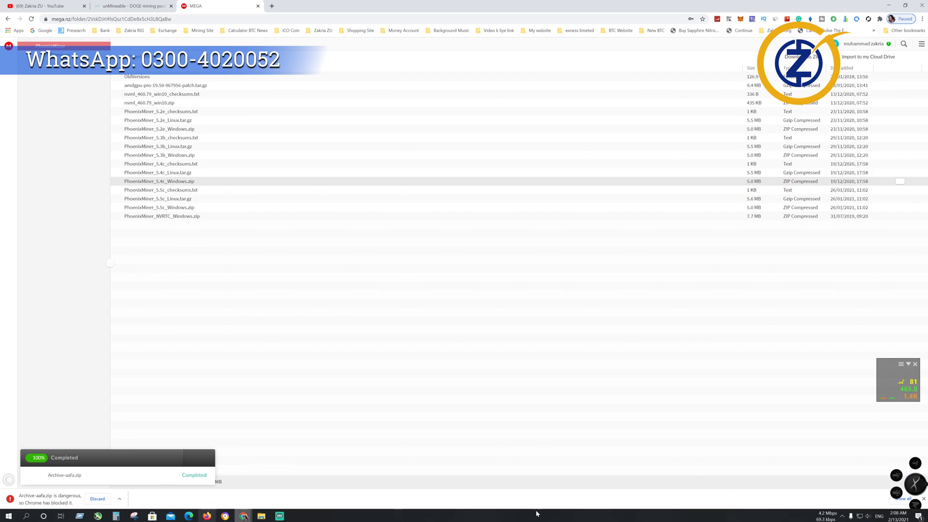
Keep the blocked Archive-aafa.zip in the browser's download list and show it in its folder
left_click_drag(913, 479, 879, 430)
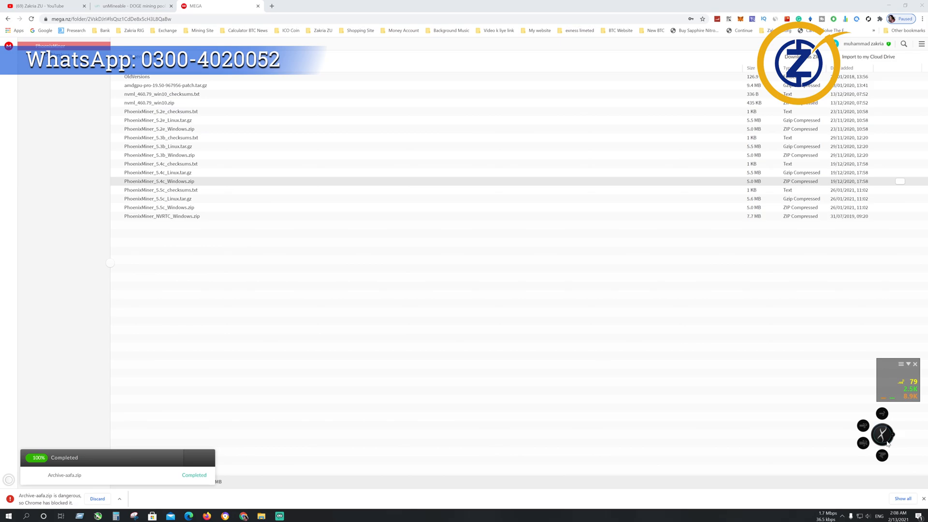
left_click(903, 499)
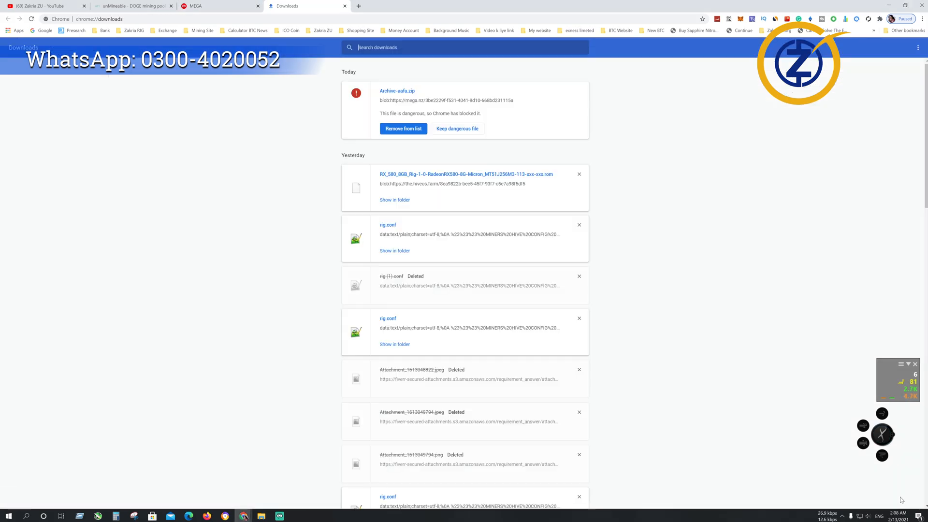
left_click(459, 129)
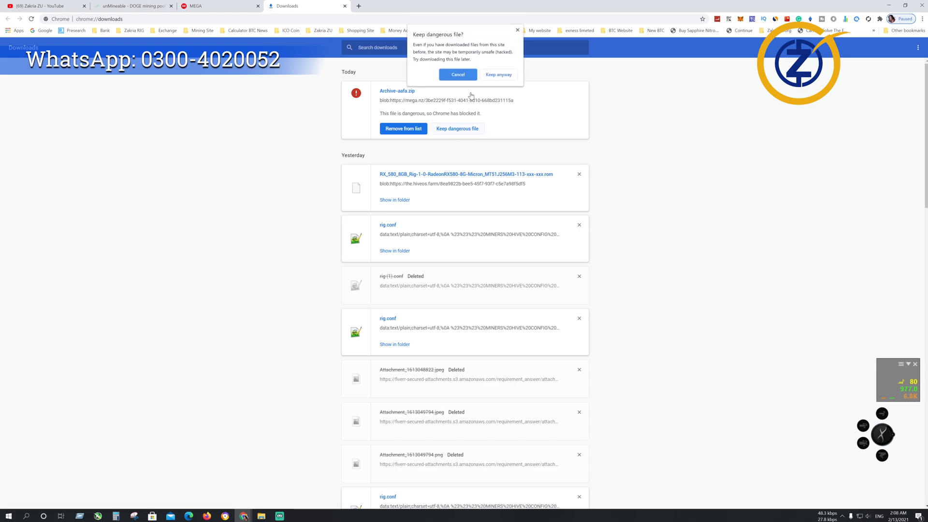
left_click(499, 76)
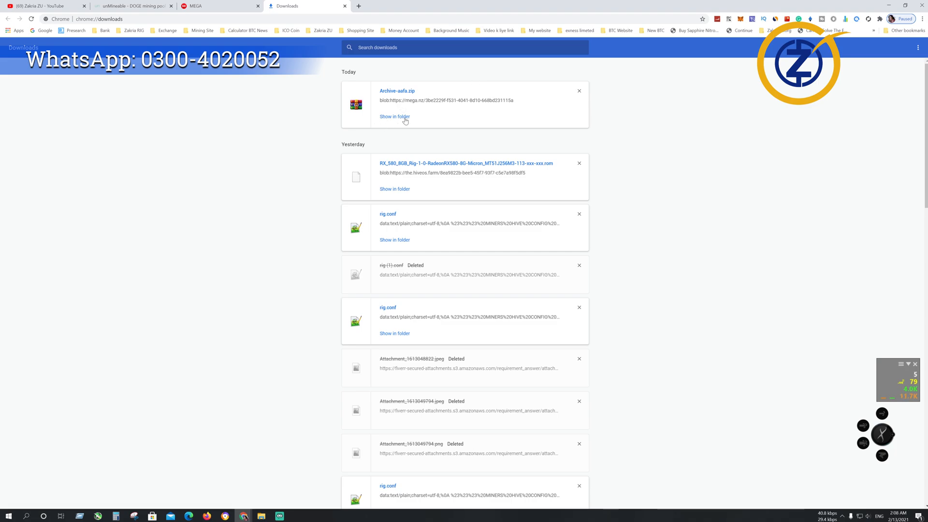
left_click(395, 117)
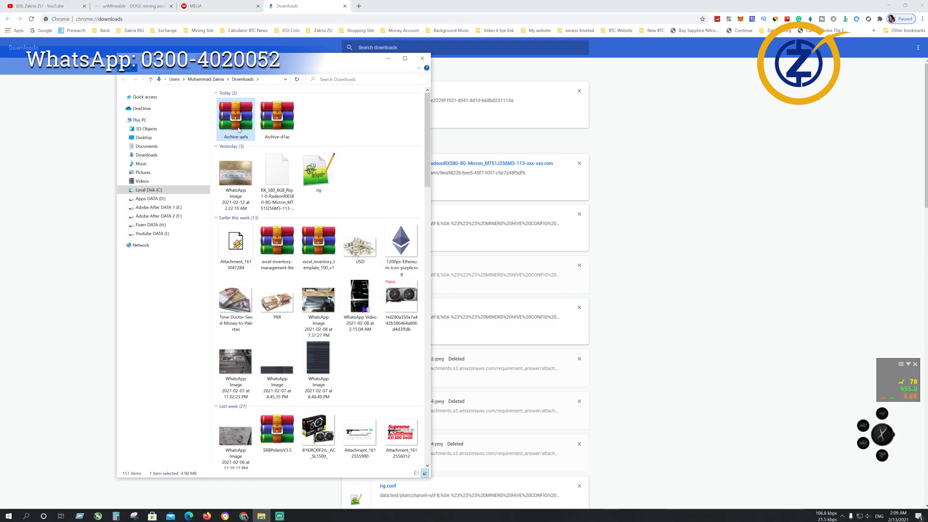
Extract the Archive-aafa archive with 7-Zip into an Archive-aafa folder in Downloads
left_click_drag(293, 66, 348, 64)
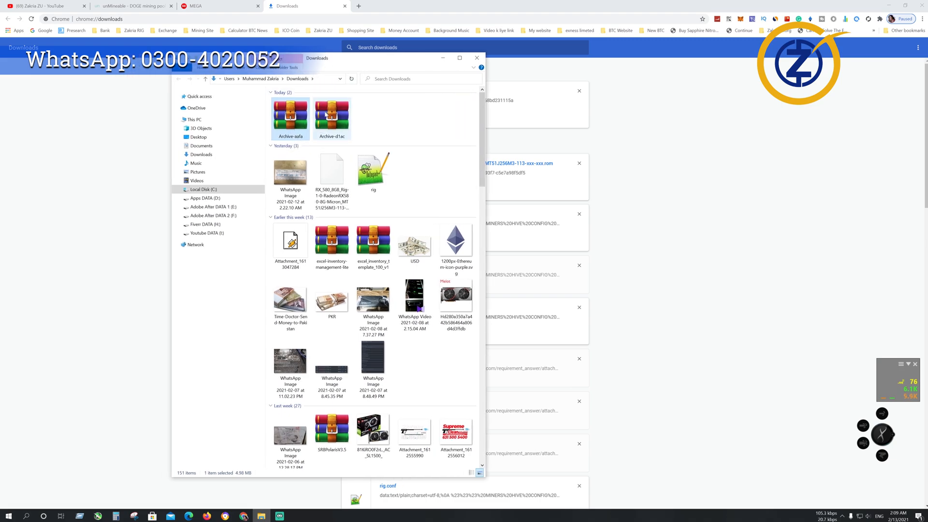
right_click(293, 121)
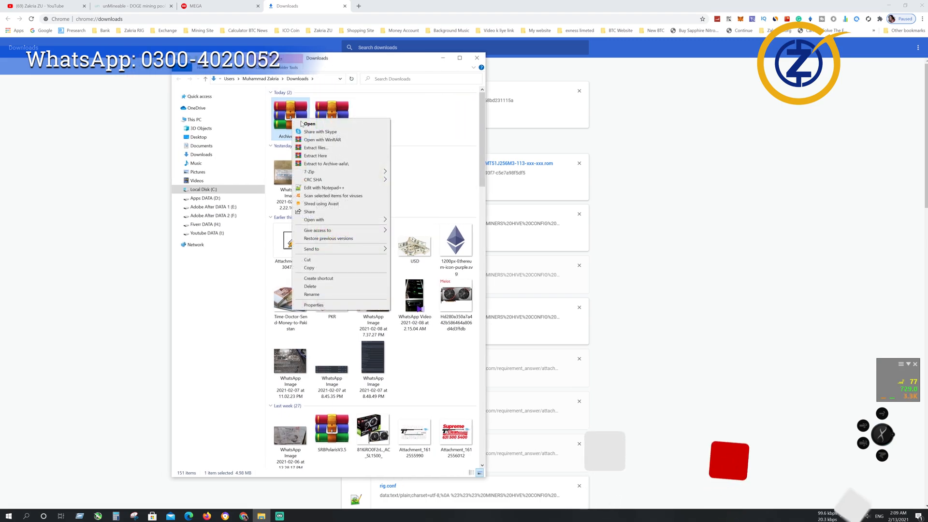
mouse_move(311, 176)
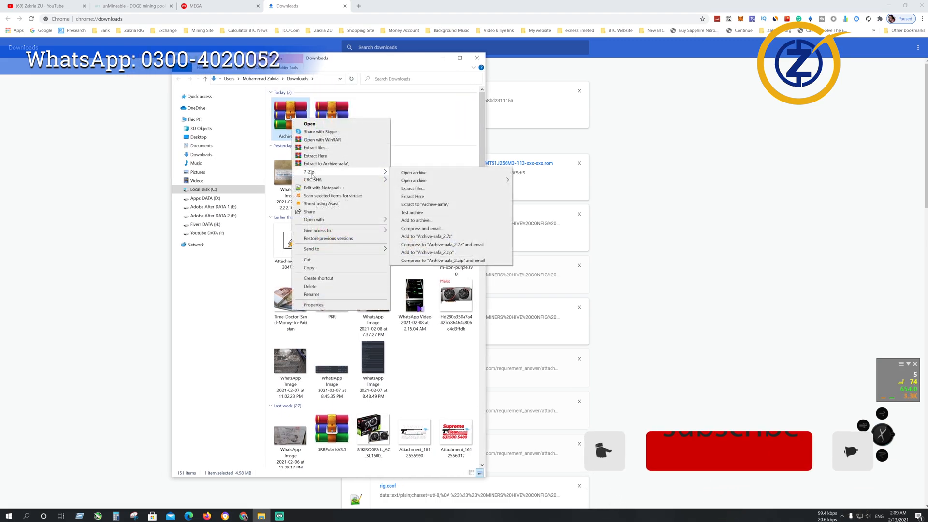
left_click(405, 186)
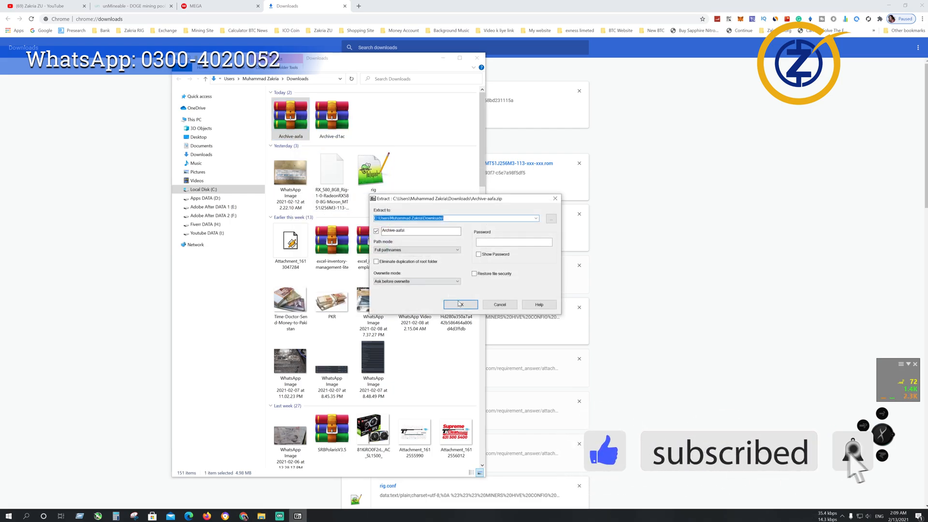
key("Escape")
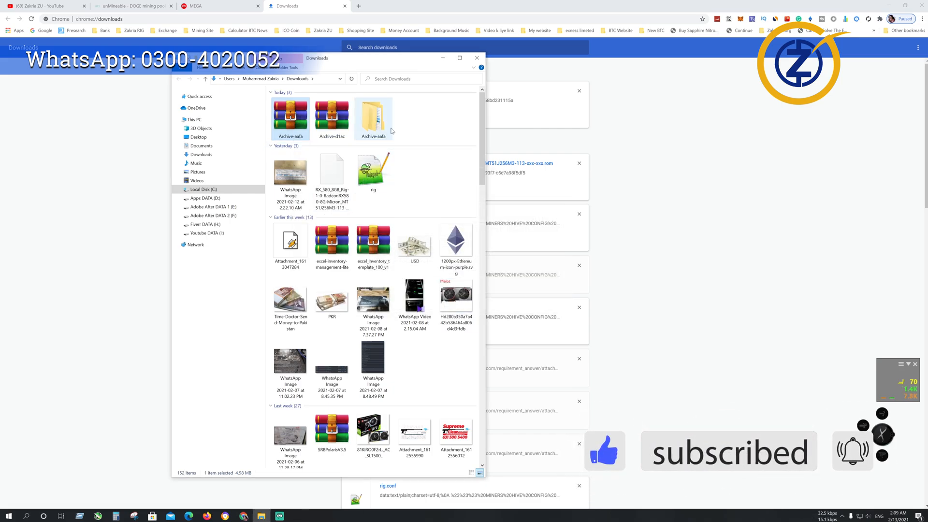
Open the Archive-aafa folder and extract the PhoenixMiner_5.4c_Windows archive inside it with 7-Zip
double_click(375, 123)
right_click(308, 106)
left_click(308, 102)
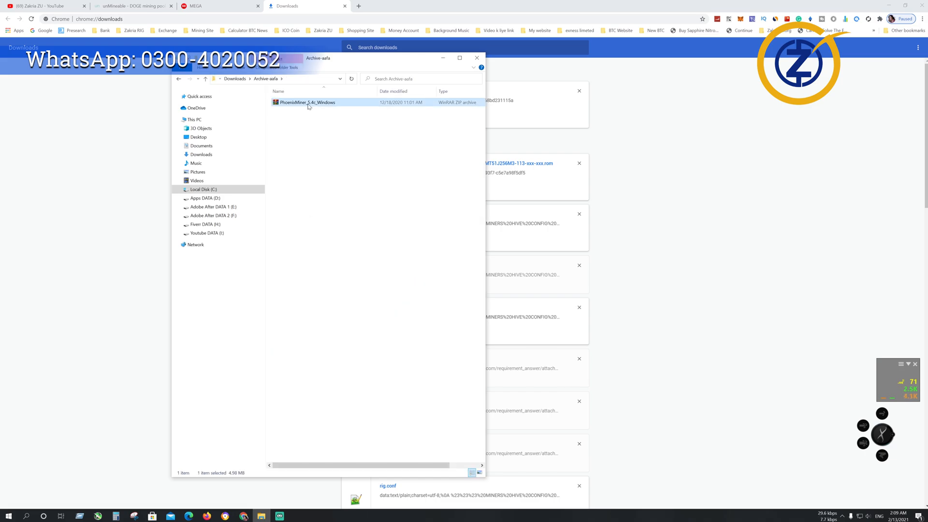
right_click(308, 103)
mouse_move(336, 159)
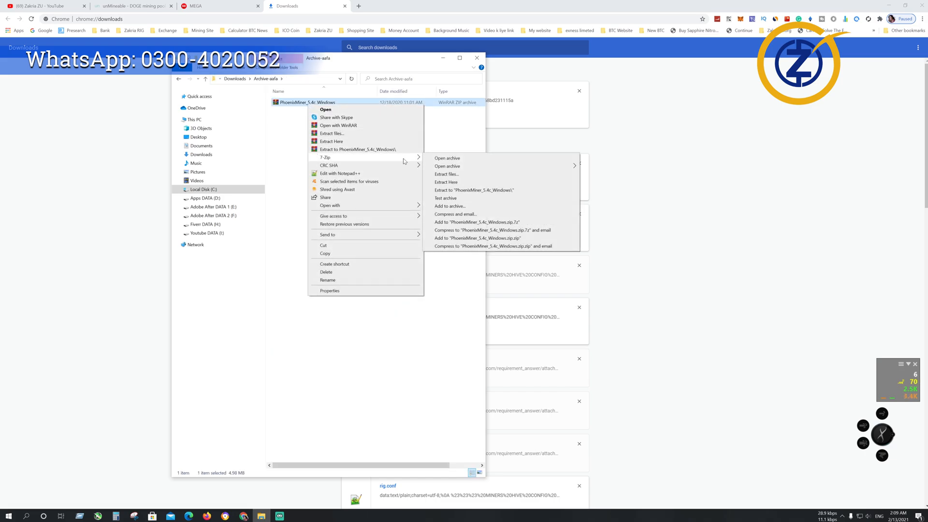
left_click(435, 174)
left_click(459, 304)
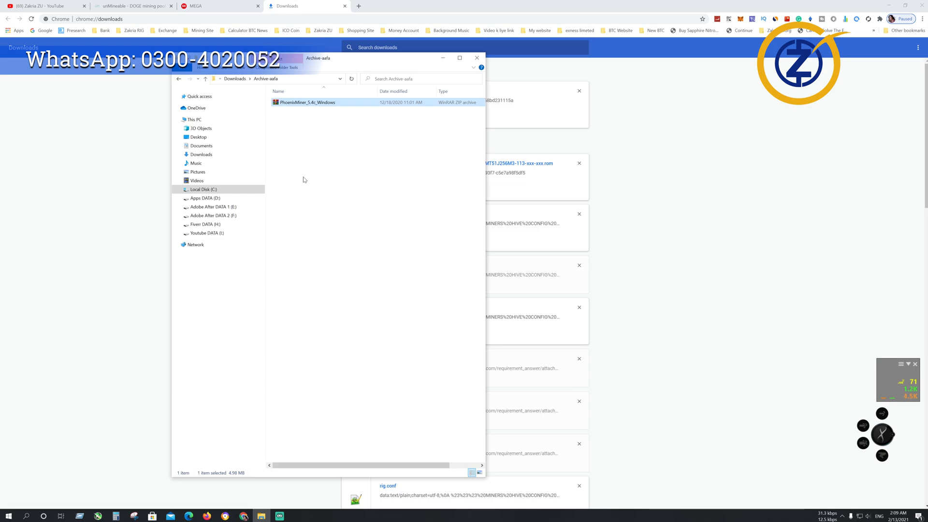
Open the extracted PhoenixMiner_5.4c_Windows folder, view the miner files in its inner folder and return one level up
double_click(313, 103)
double_click(313, 103)
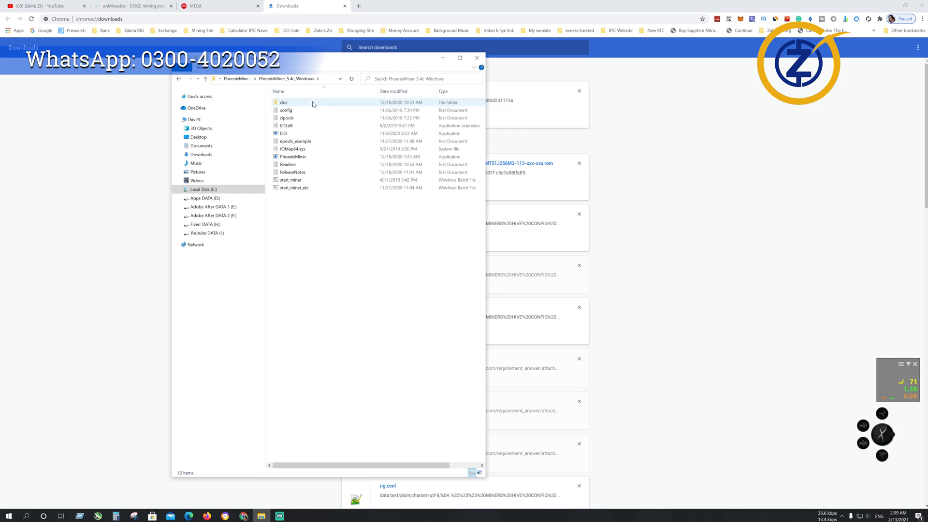
left_click(205, 80)
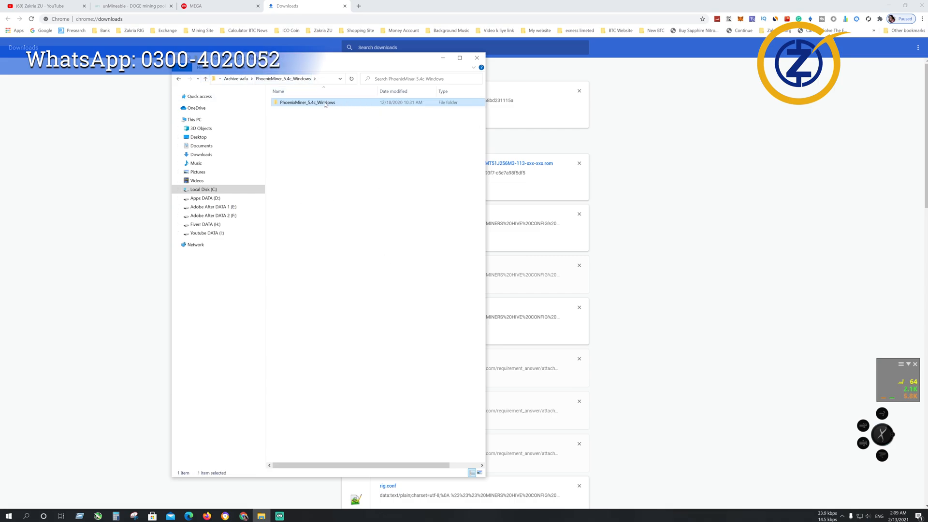
Minimize the browser to reveal the desktop and rename the inner PhoenixMiner folder as PhoenixMiner_5.4c
left_click_drag(374, 62, 537, 76)
left_click(888, 5)
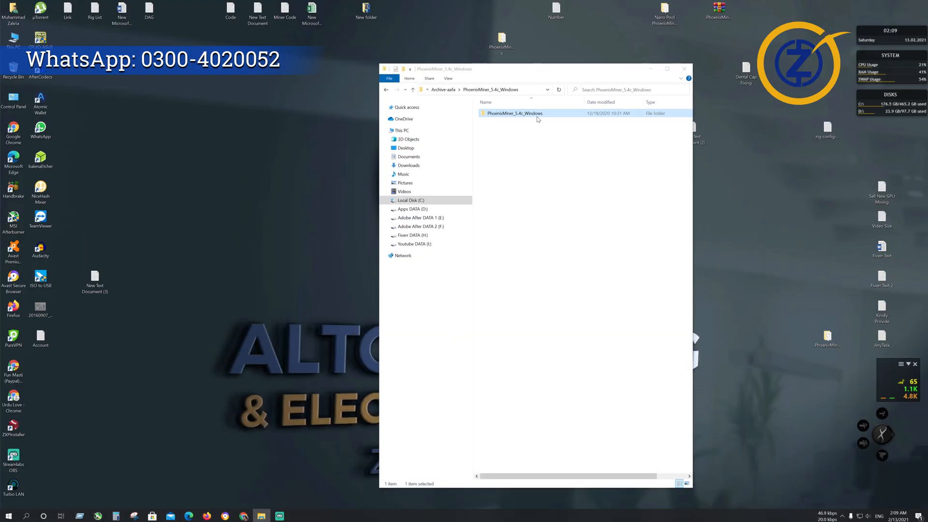
right_click(537, 117)
left_click(572, 324)
left_click(546, 113)
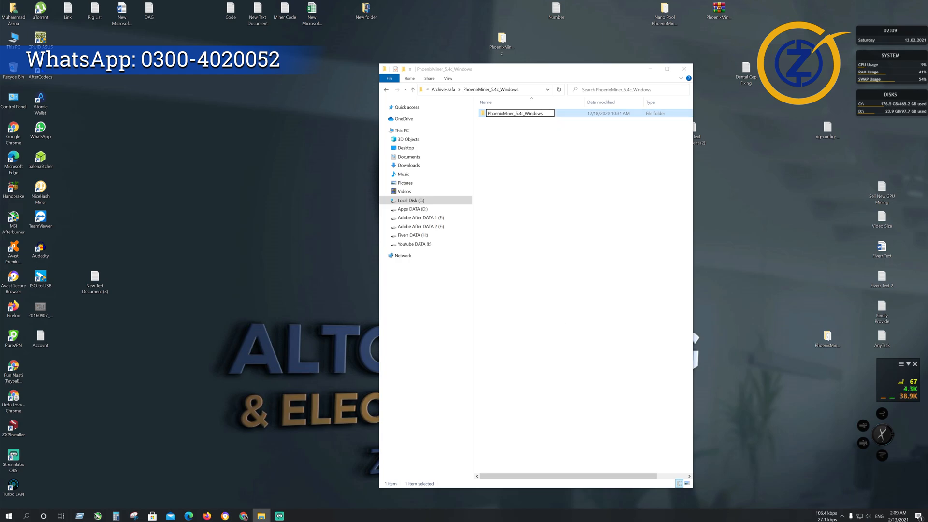
key("BackSpace")
key("BackSpace")
key("BackSpace")
key("BackSpace")
key("BackSpace")
left_click(552, 145)
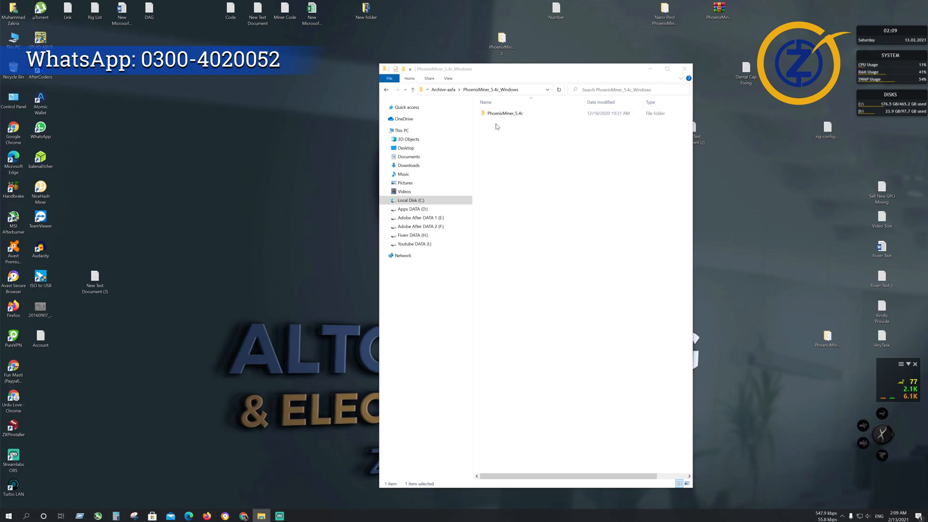
Move the PhoenixMiner_5.4c folder to the desktop and go back up to the Downloads folder
left_click_drag(513, 115, 336, 75)
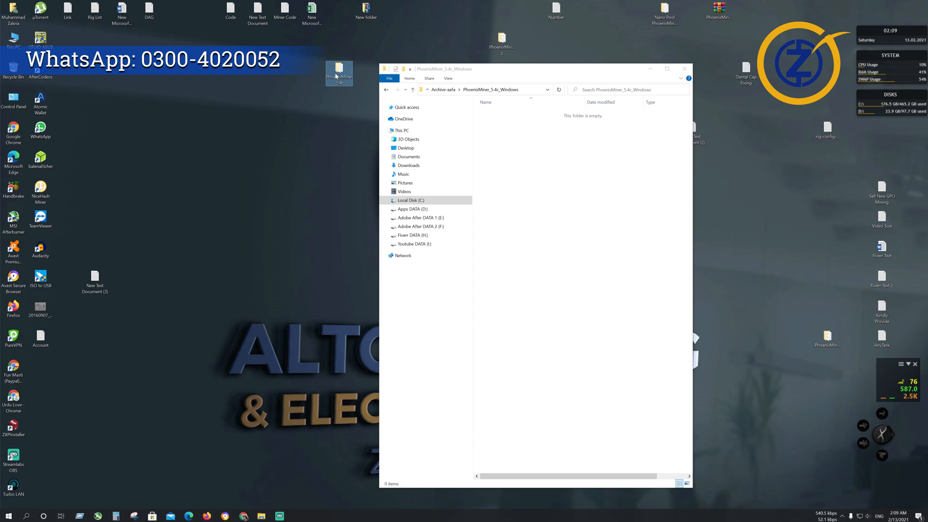
left_click(413, 90)
left_click(413, 90)
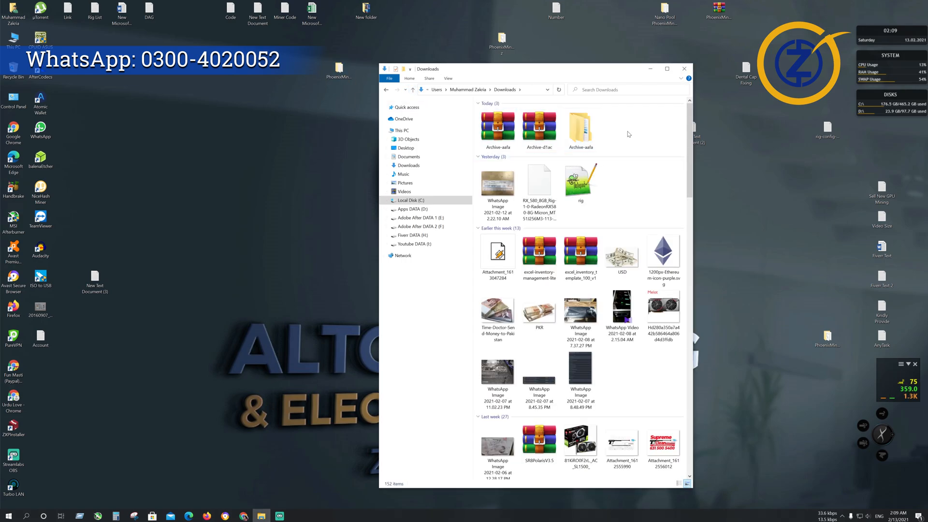
Delete the extracted Archive-aafa folder from Downloads, close the folder window and empty the Recycle Bin
key("Delete")
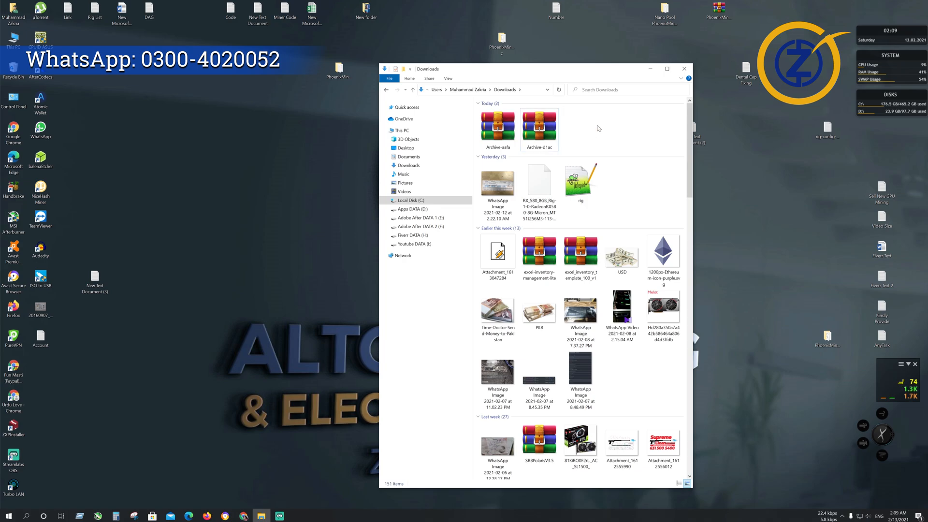
left_click(684, 68)
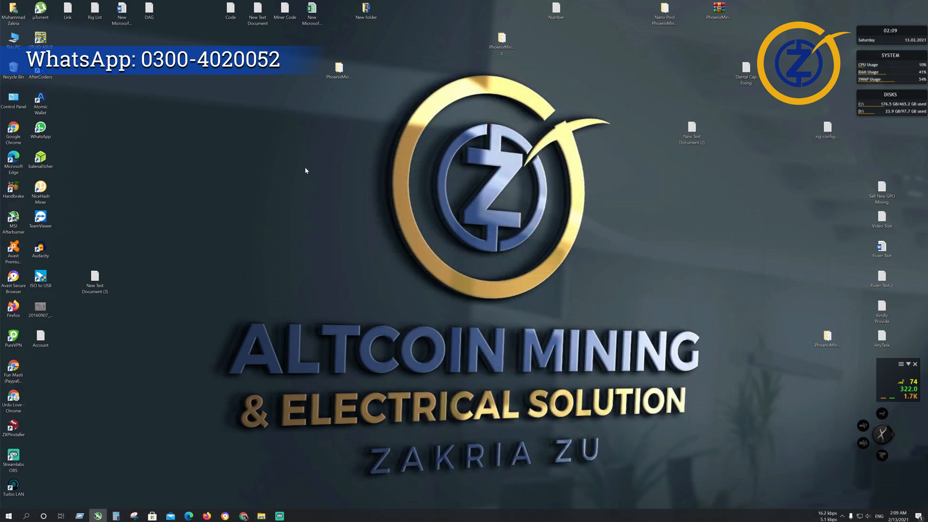
right_click(11, 73)
left_click(29, 79)
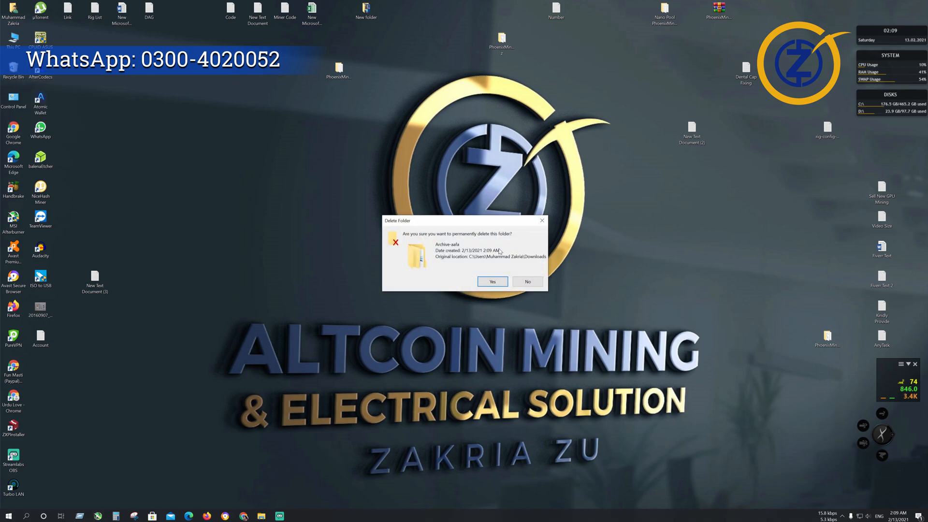
left_click(496, 281)
right_click(233, 148)
left_click(256, 178)
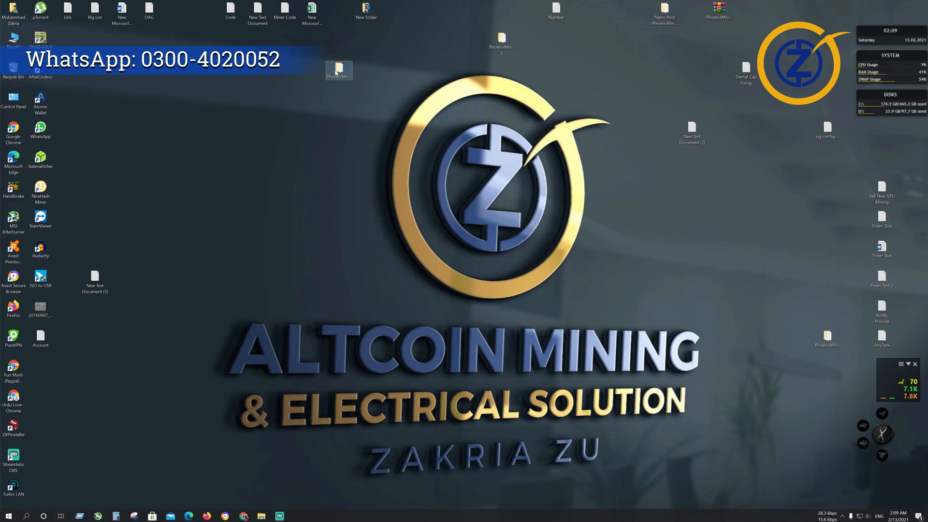
Open the PhoenixMiner_5.4c folder on the desktop, open its start_miner batch file for editing and examine the wallet instruction and example address
double_click(338, 70)
left_click_drag(425, 69, 296, 60)
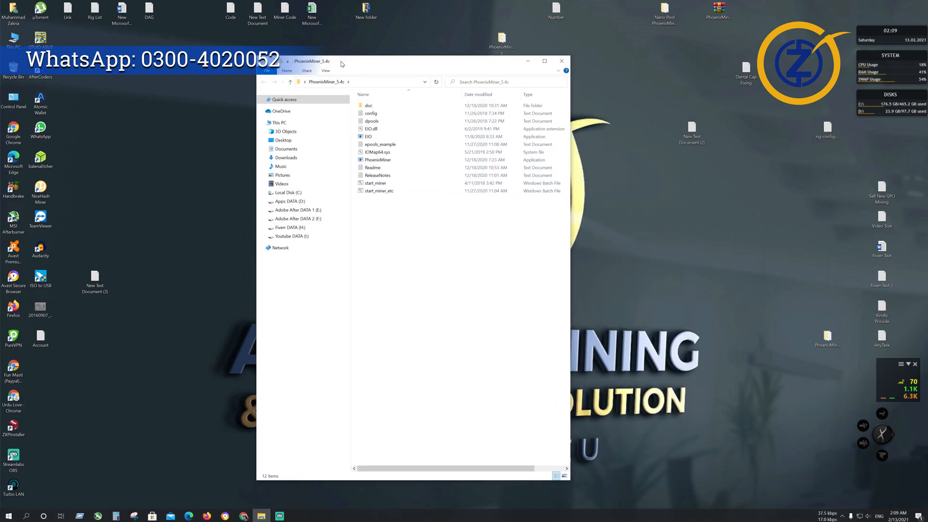
right_click(378, 183)
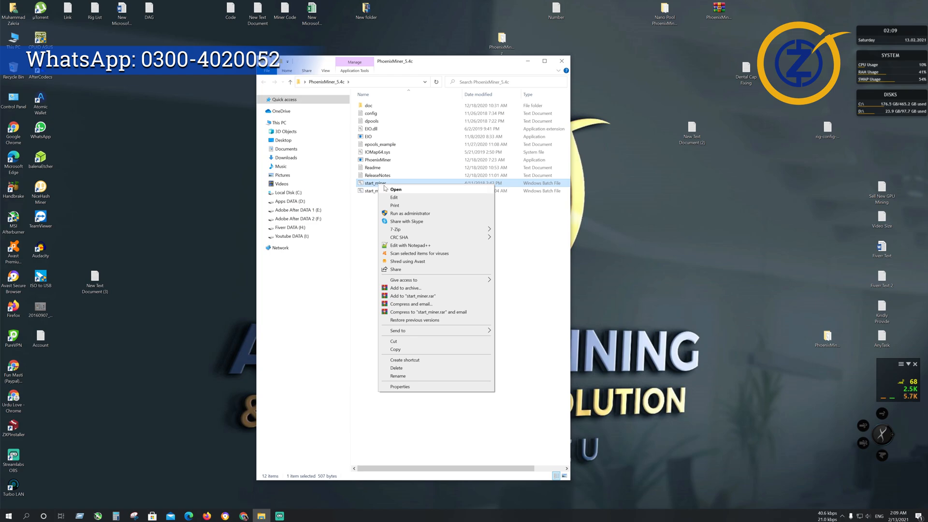
left_click(394, 197)
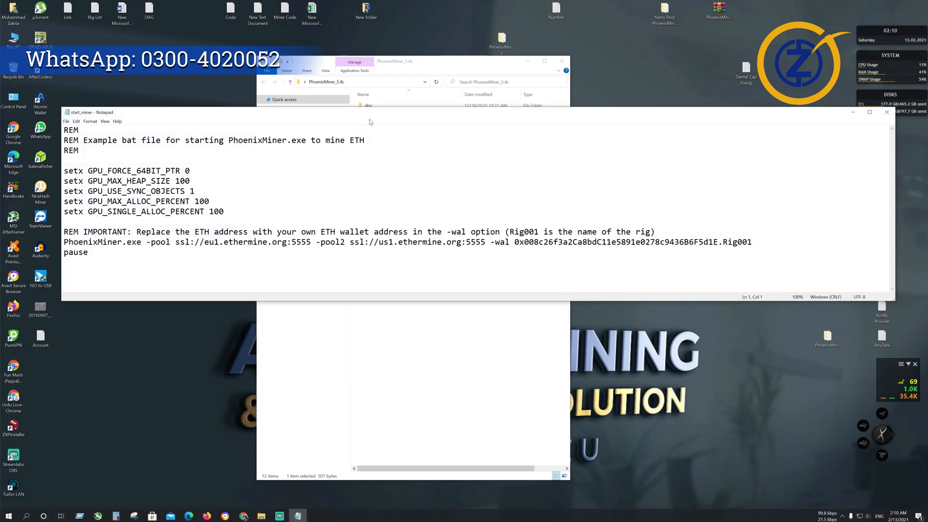
left_click_drag(370, 122, 385, 147)
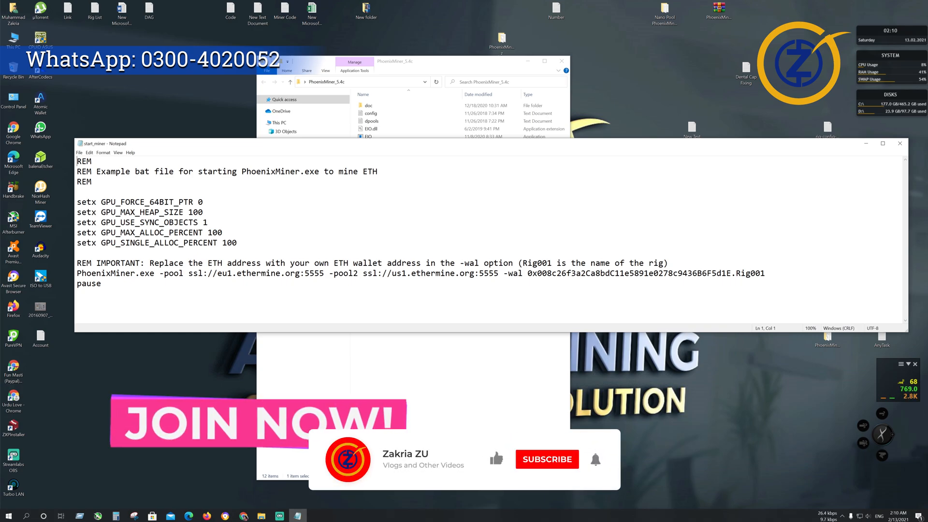
left_click_drag(523, 264, 552, 264)
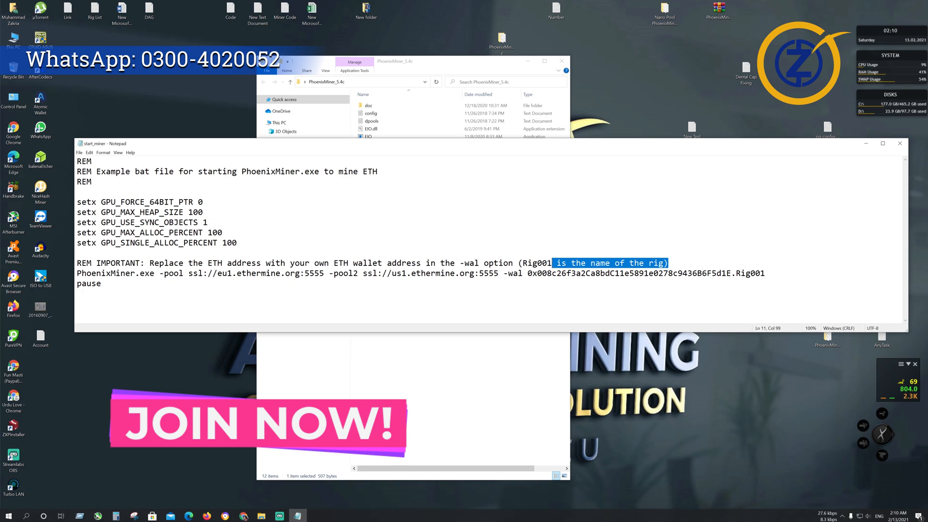
left_click(552, 263)
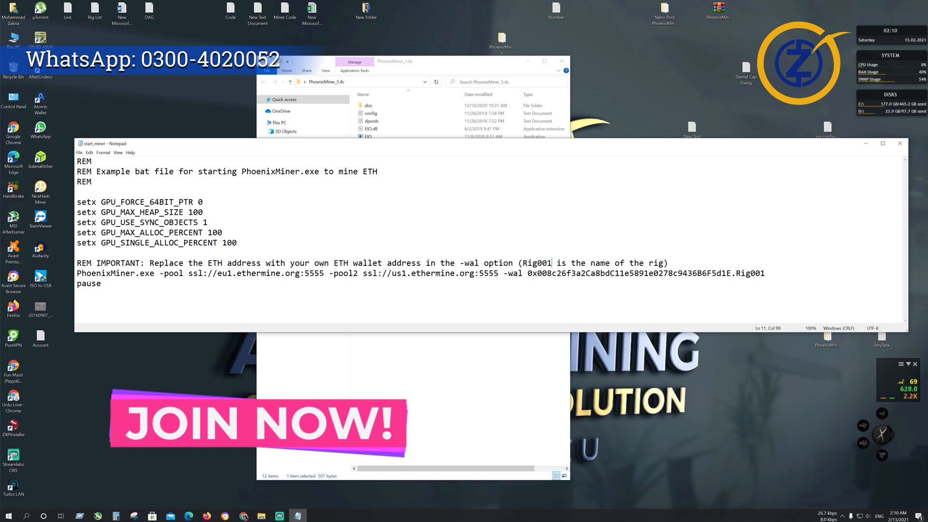
left_click_drag(667, 263, 149, 263)
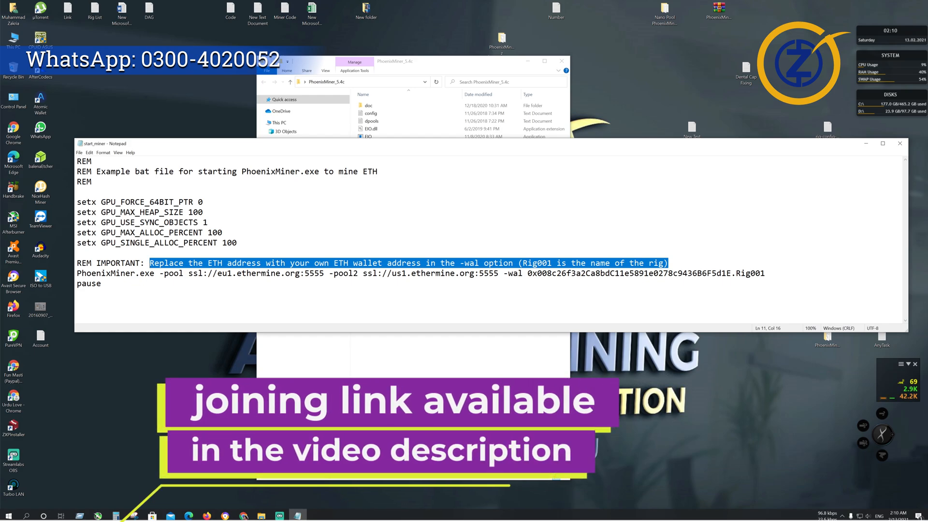
left_click_drag(532, 274, 575, 273)
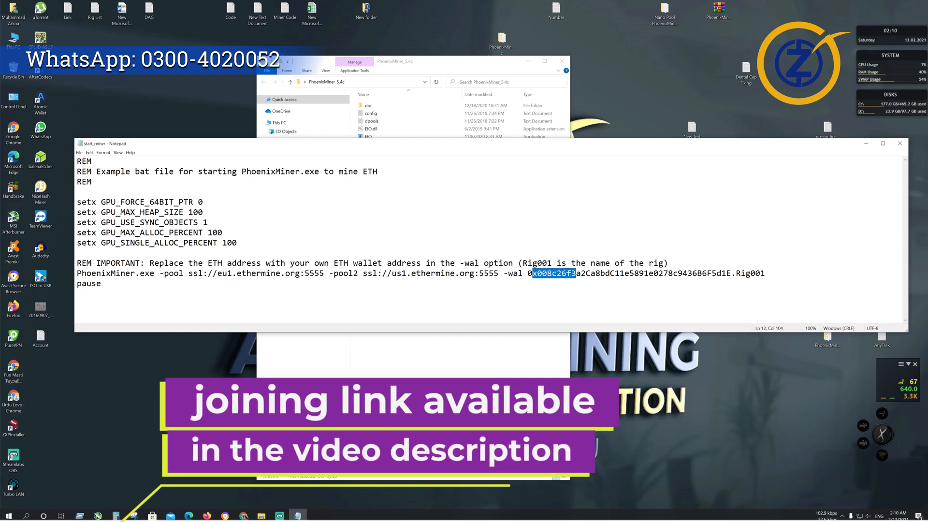
left_click(431, 273)
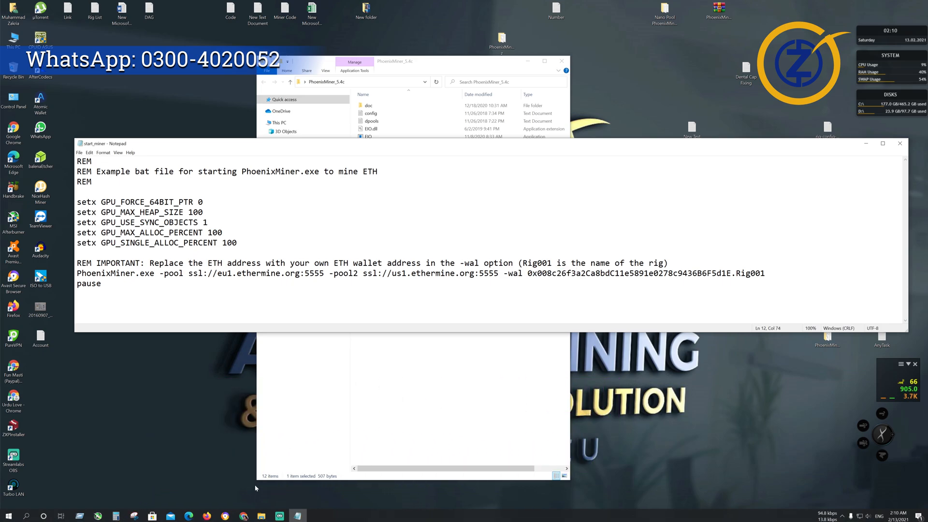
Switch to the Chrome window with unMineable and close the MEGA and Downloads pages to show the DOGE mining page
left_click(244, 516)
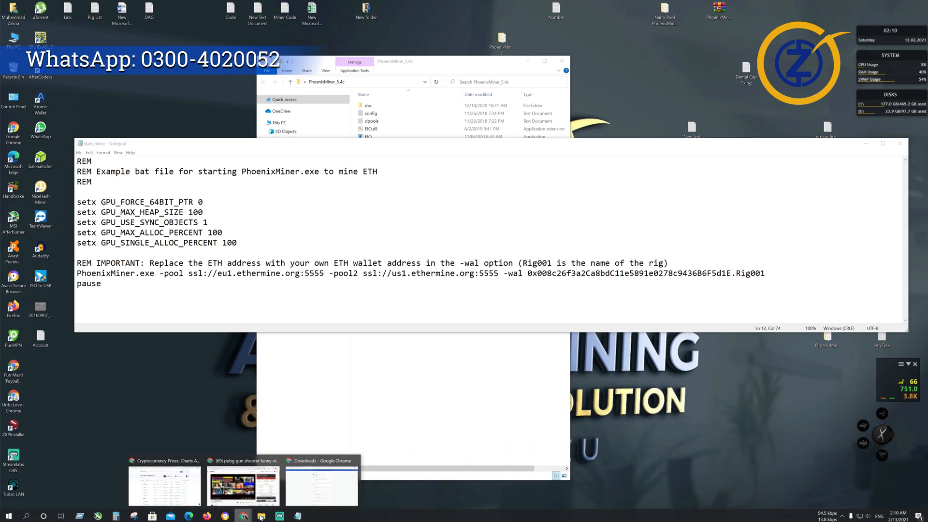
left_click(313, 495)
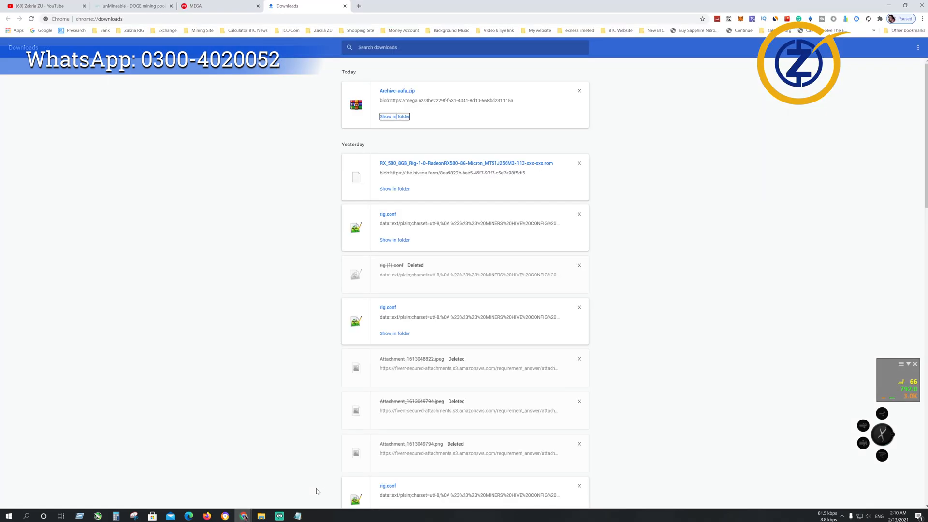
left_click(200, 6)
left_click(258, 6)
left_click(257, 6)
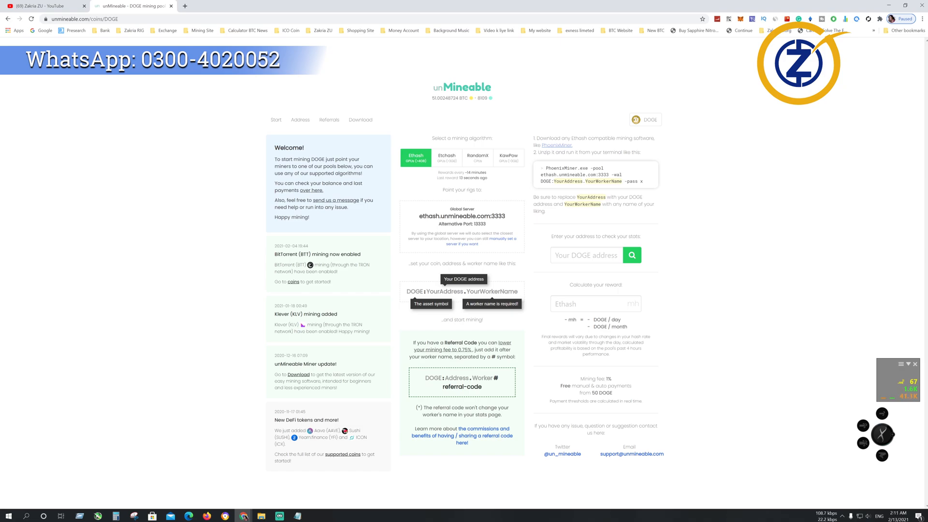
Replace the arguments after PhoenixMiner.exe in start_miner with unMineable's example from -pool ethash.unmineable.com:3333 through -wal DOGE:YourAddress.YourWorkerName
left_click_drag(590, 168, 622, 182)
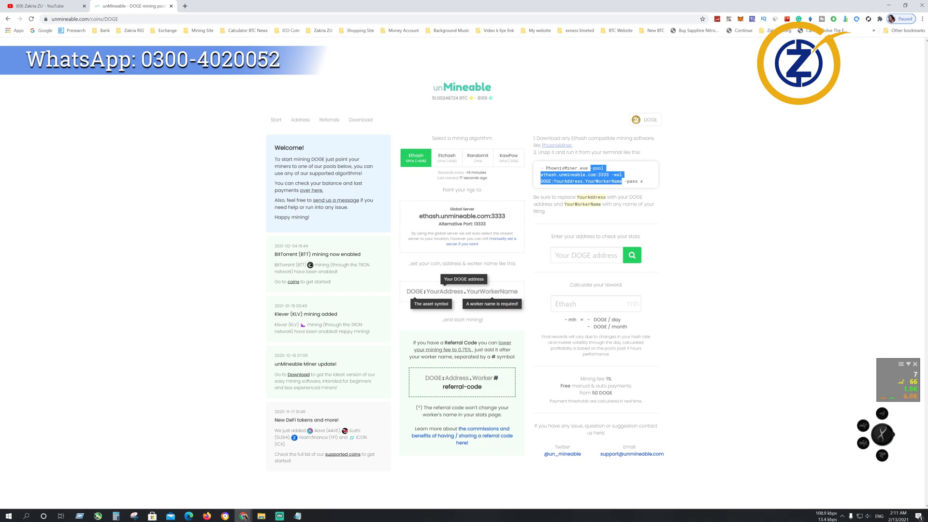
mouse_move(621, 182)
left_mouse_down()
mouse_move(604, 182)
mouse_move(619, 181)
left_mouse_up()
right_click(600, 173)
left_click(613, 180)
left_click(298, 515)
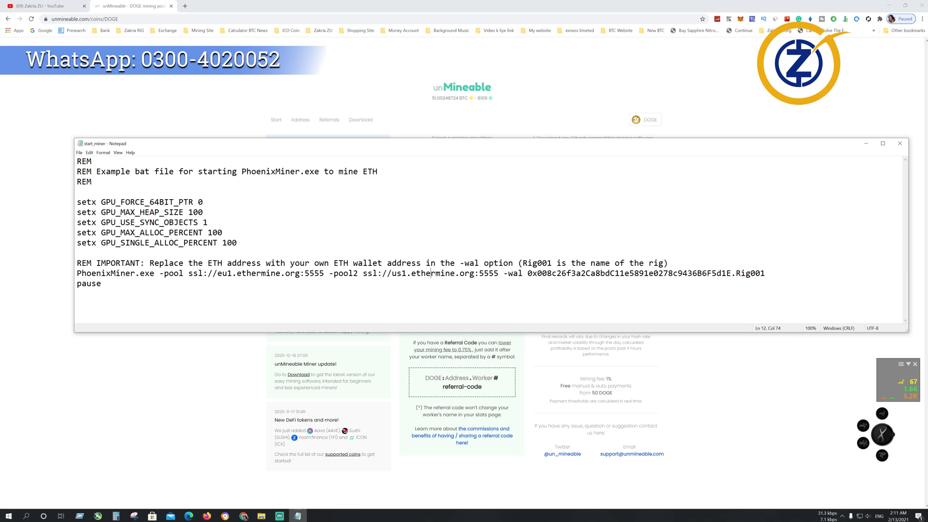
left_click_drag(159, 273, 765, 273)
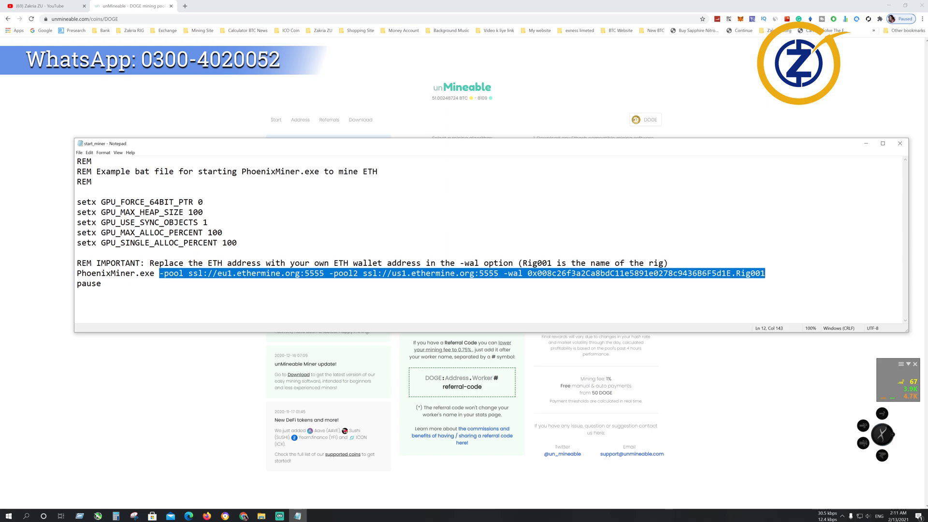
key("Delete")
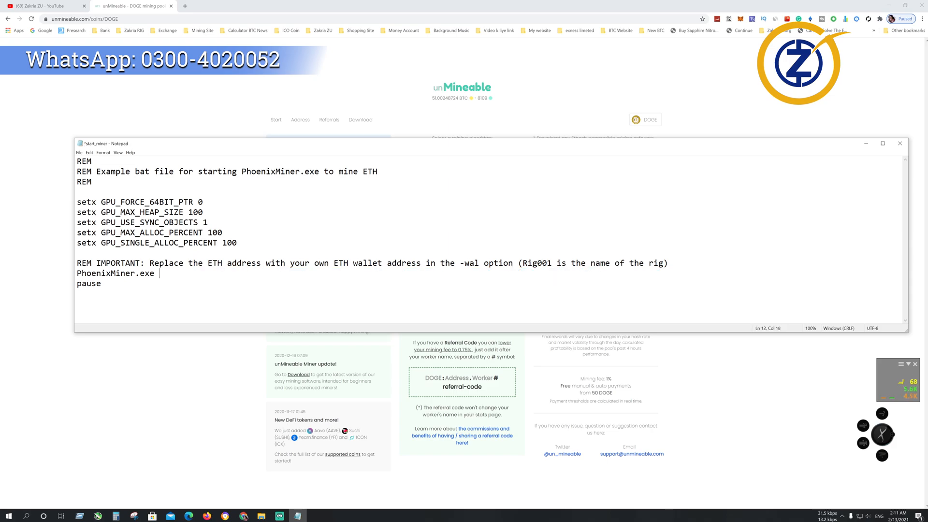
key("ctrl+v")
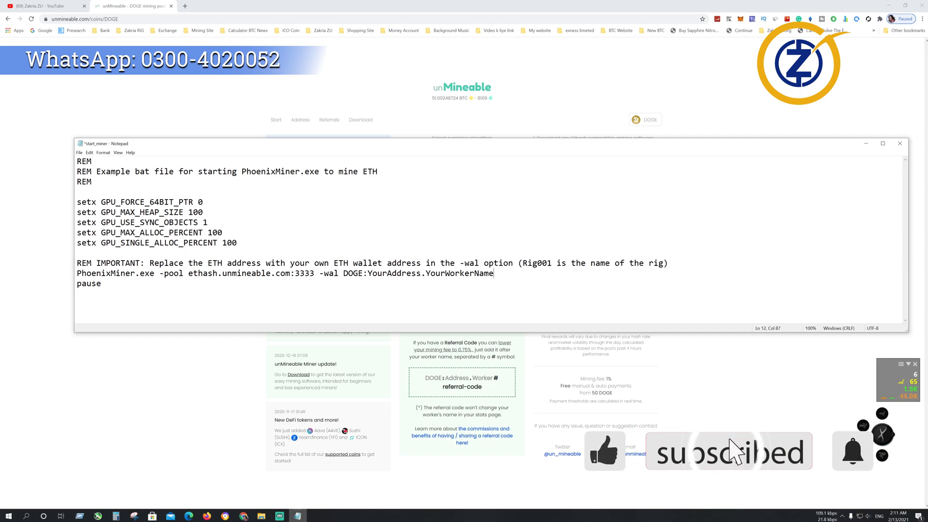
Open unMineable's Address page for DOGE and copy the full wallet address from the address field
left_click_drag(368, 273, 493, 274)
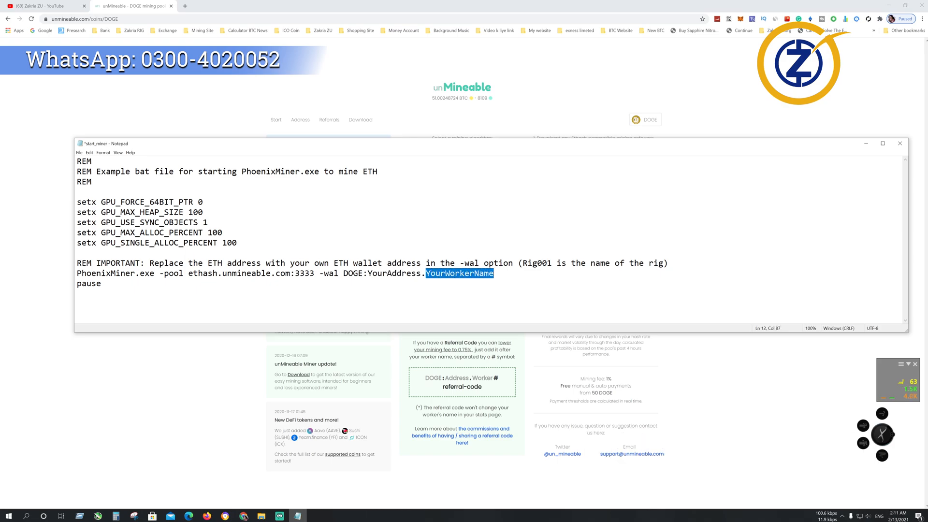
left_click_drag(251, 152, 248, 212)
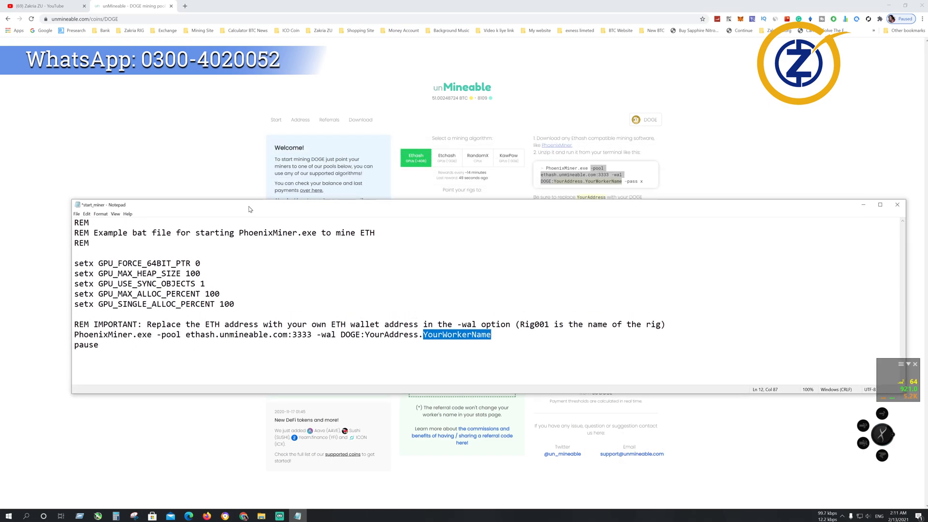
left_click(537, 110)
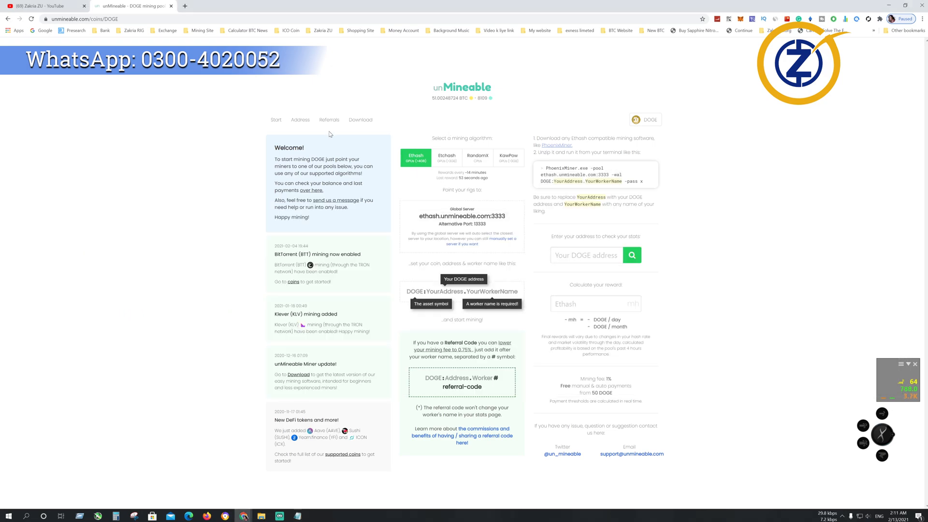
left_click(300, 120)
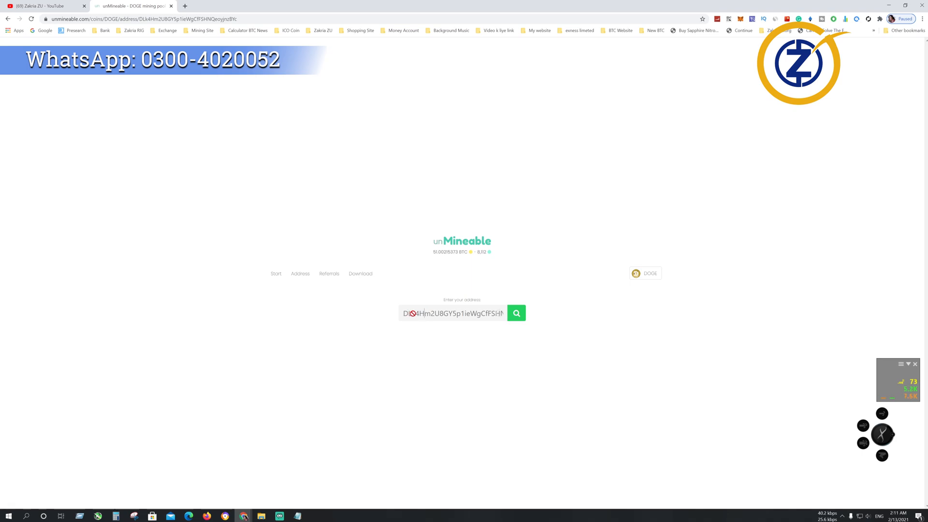
left_click(321, 142)
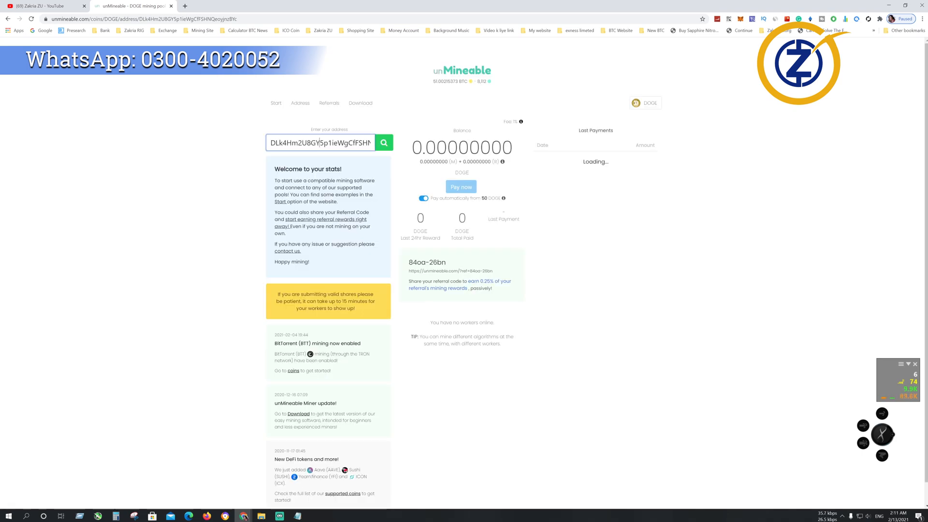
double_click(320, 142)
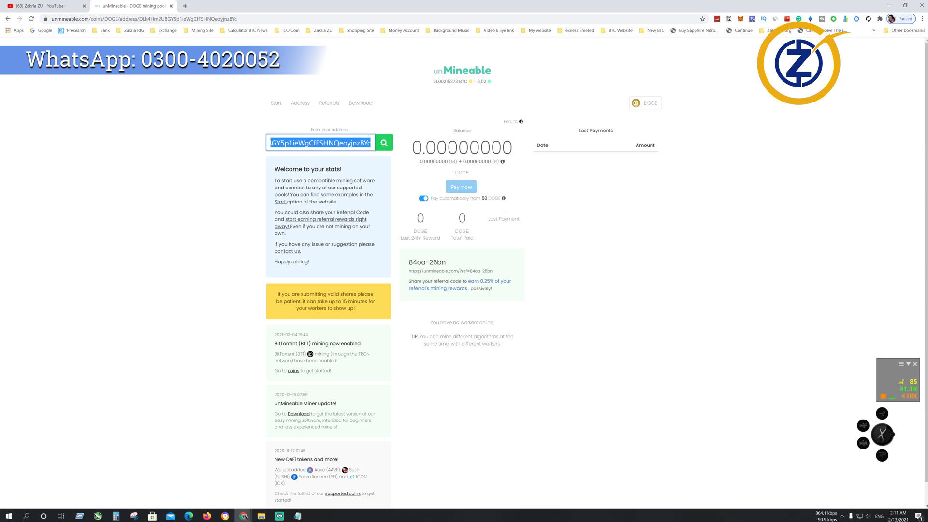
right_click(347, 142)
left_click(364, 166)
Replace the YourAddress placeholder in start_miner with the copied DOGE wallet address
left_click(297, 516)
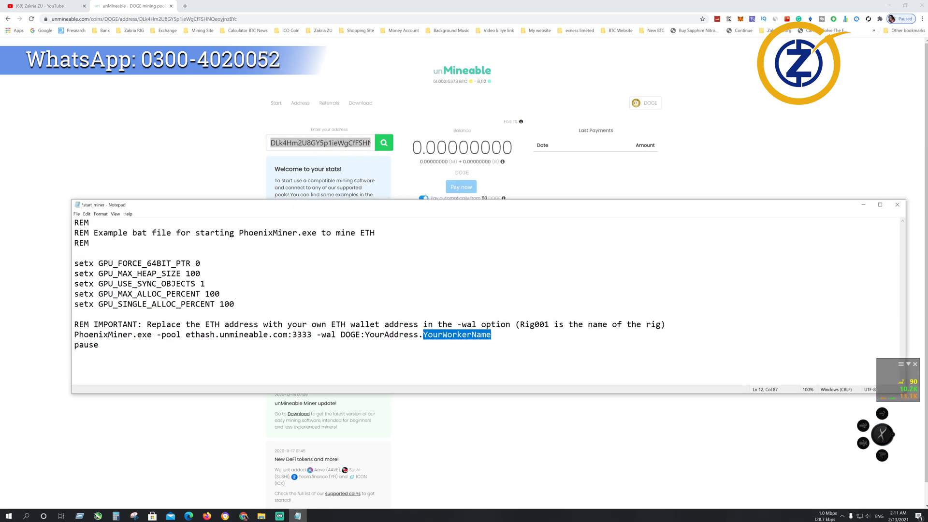
left_click_drag(365, 335, 418, 334)
right_click(394, 334)
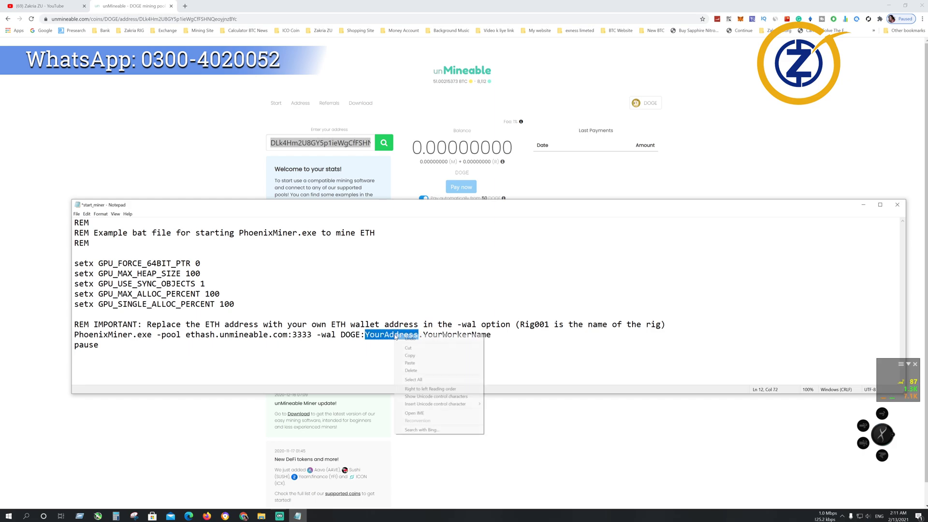
left_click(411, 363)
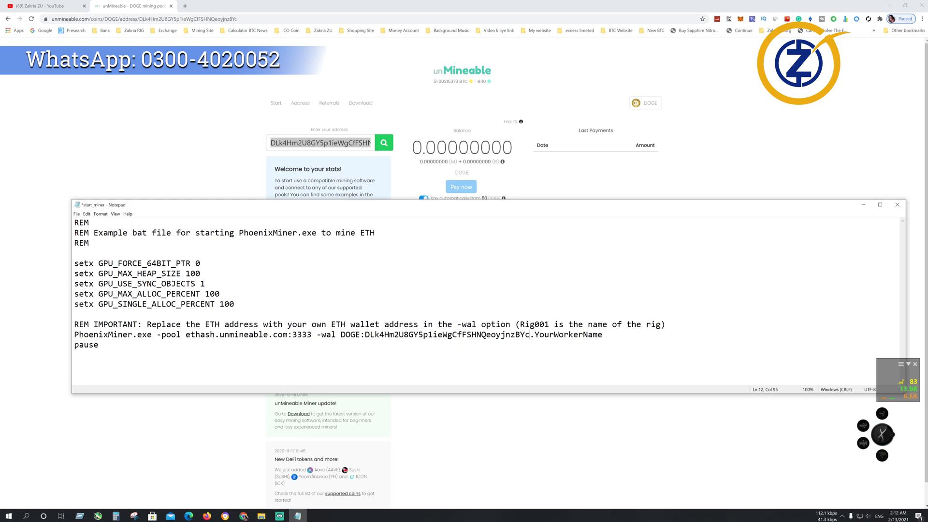
Replace the YourWorkerName placeholder with the rig's own worker name
left_click_drag(534, 335, 603, 334)
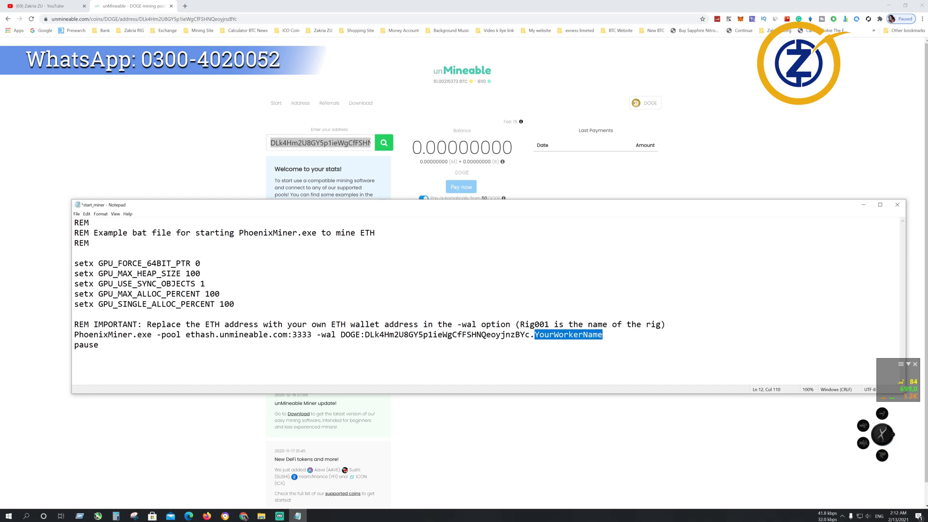
key("BackSpace")
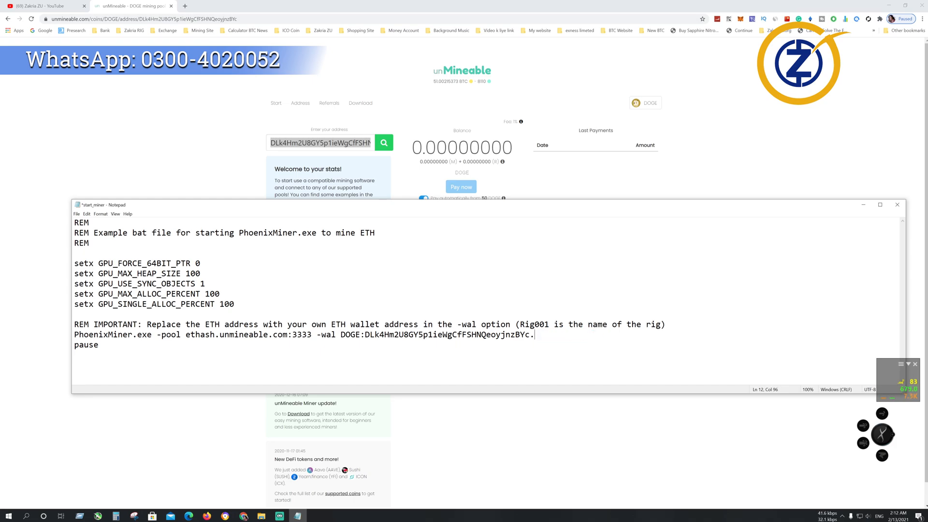
type("Zakria-1")
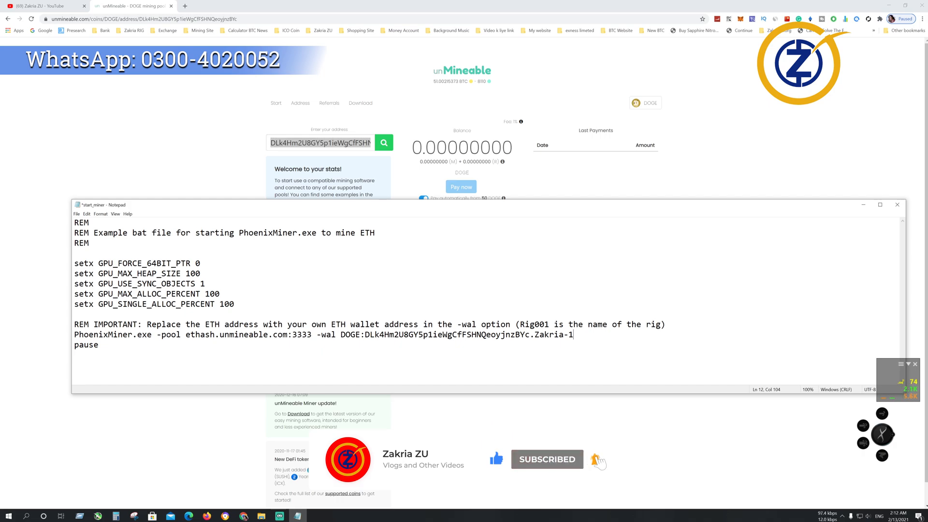
Save the edited start_miner batch file and close it
key("Down")
key("shift+Home")
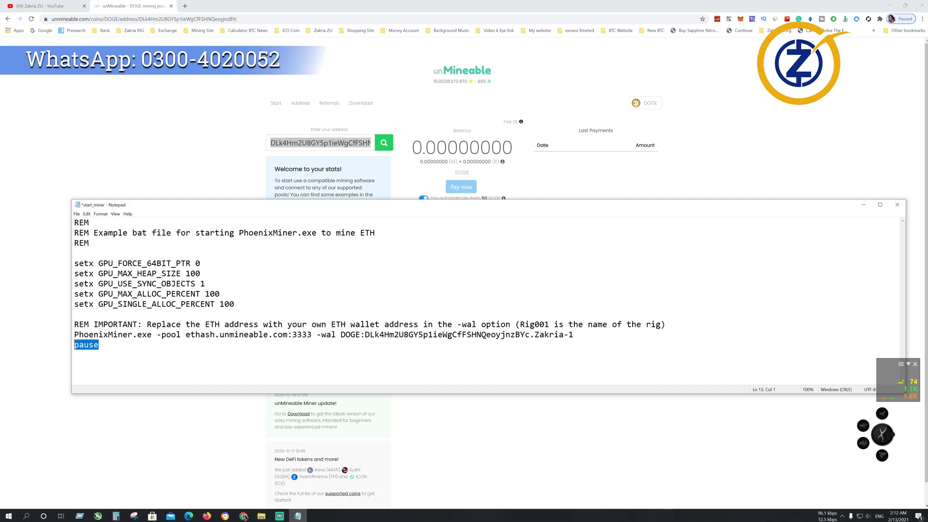
left_click(573, 334)
left_click_drag(208, 209, 200, 149)
left_click(69, 154)
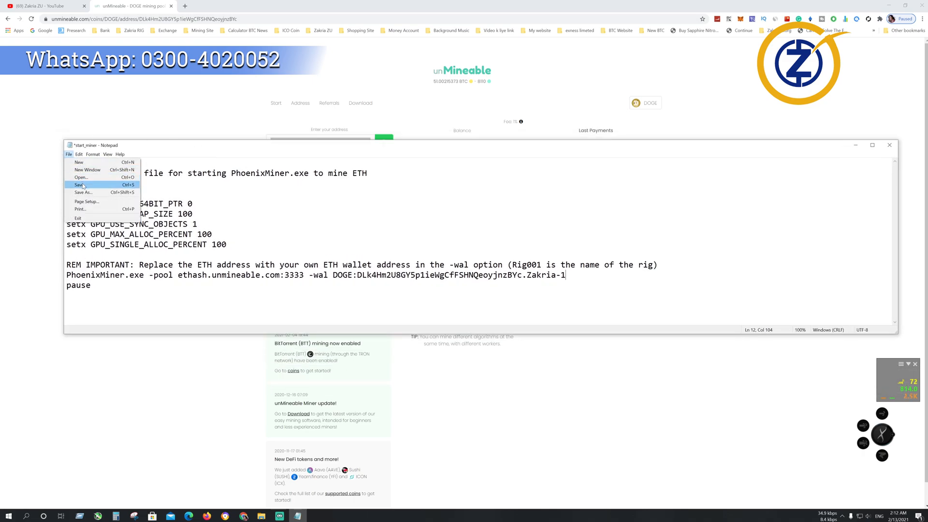
left_click(80, 184)
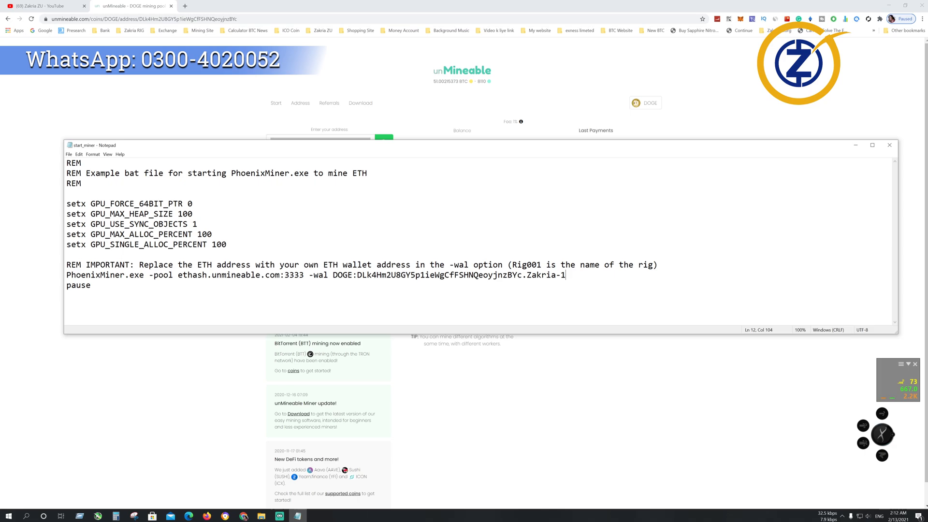
left_click(889, 145)
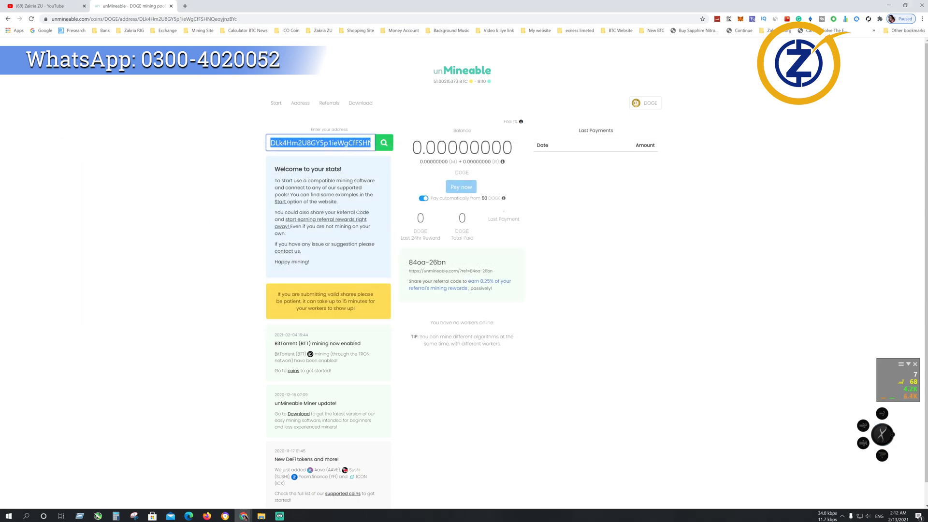
Switch to the PhoenixMiner_5.4c folder in File Explorer and run the start_miner batch file
left_click(632, 245)
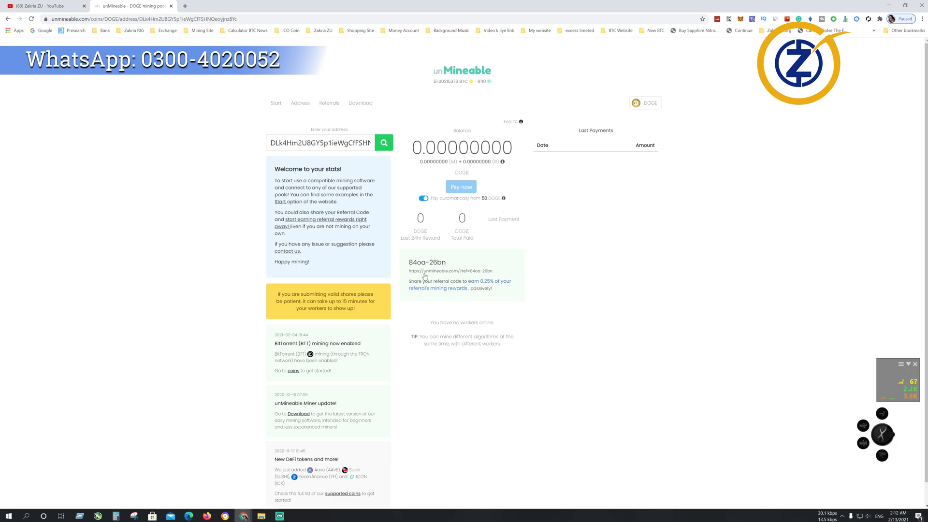
left_click(263, 516)
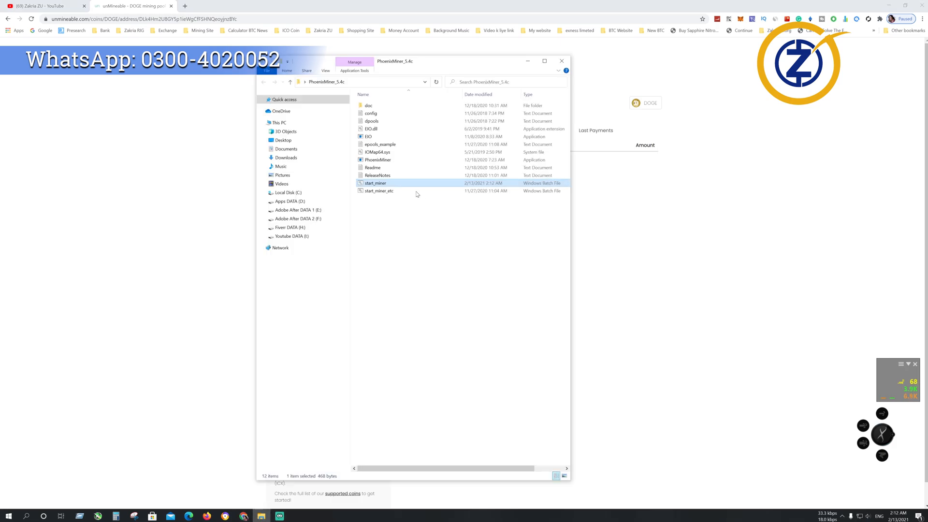
left_click_drag(426, 65, 396, 63)
left_click(355, 239)
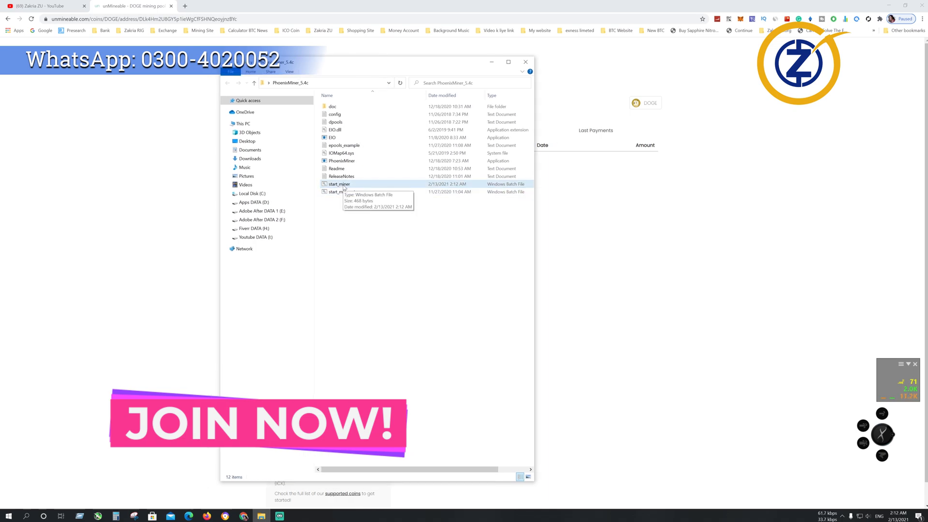
double_click(343, 186)
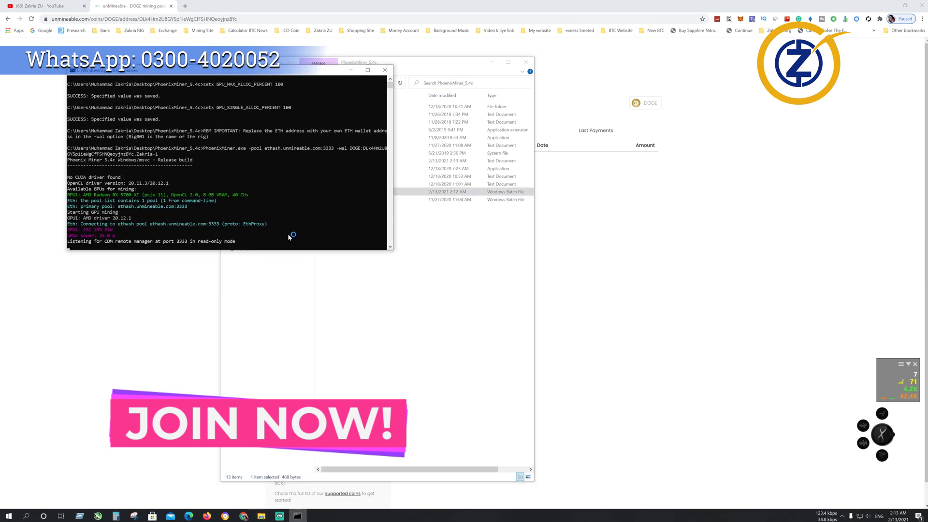
Allow phoenixminer through Windows Defender Firewall on both private and public networks
left_click(382, 277)
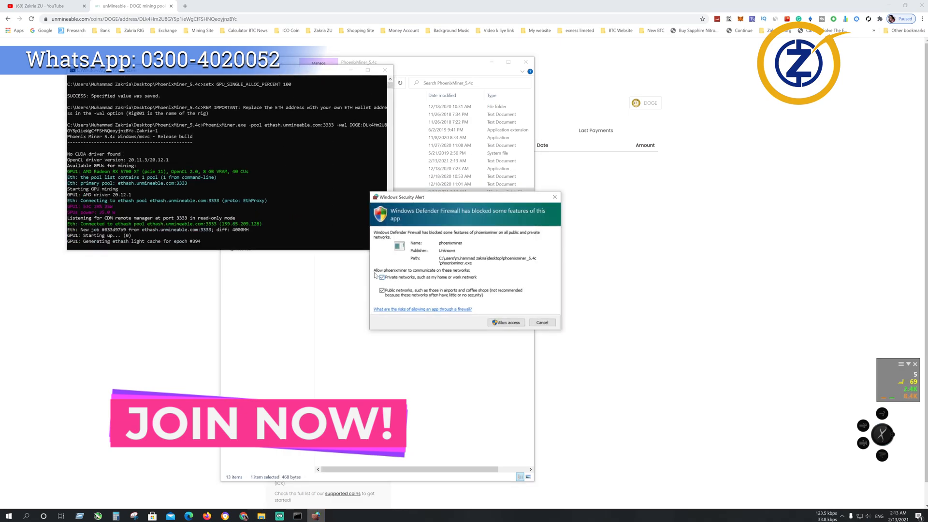
left_click(506, 322)
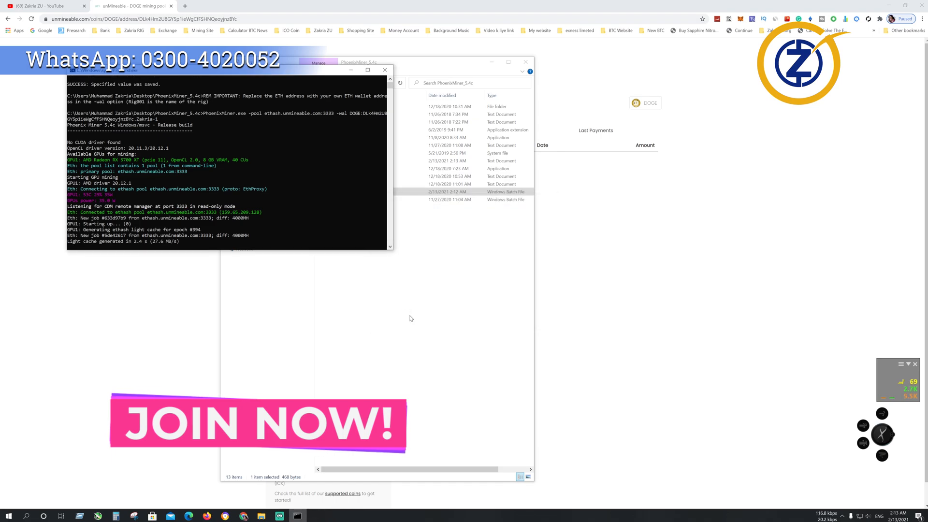
left_click_drag(276, 75, 287, 72)
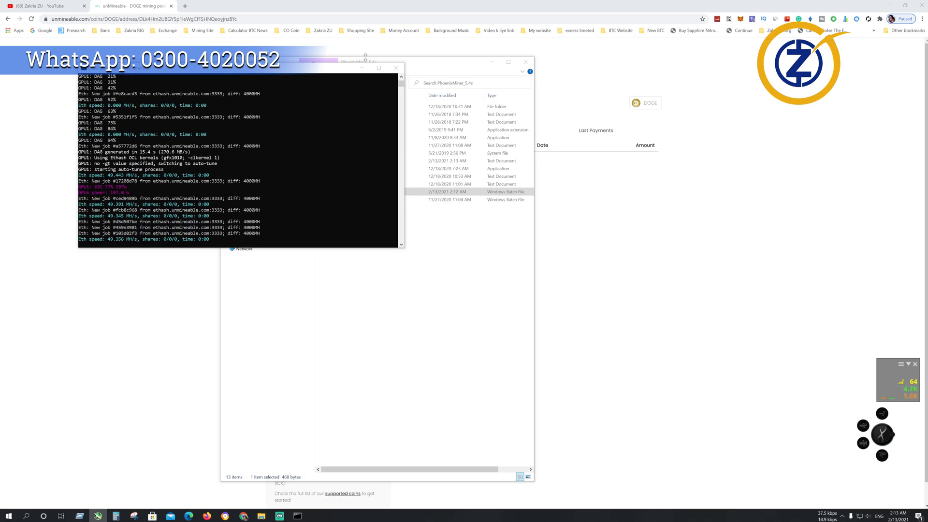
Return to unMineable's DOGE address page in the browser and refresh the wallet's stats to check for the worker
left_click(141, 7)
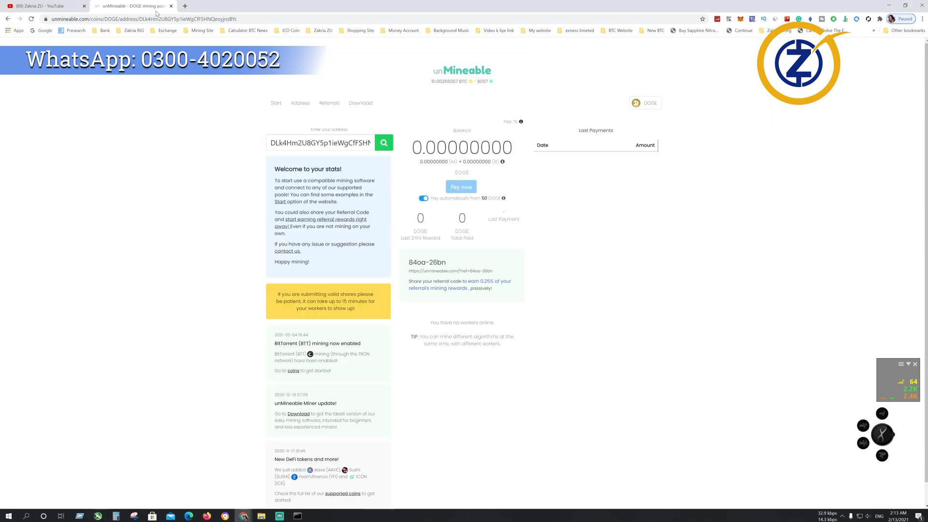
left_click(387, 146)
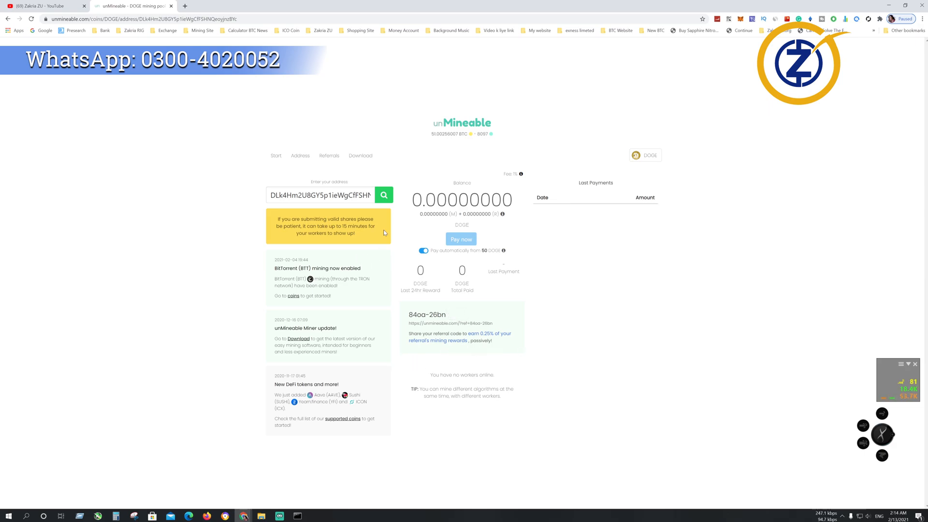
left_click(383, 194)
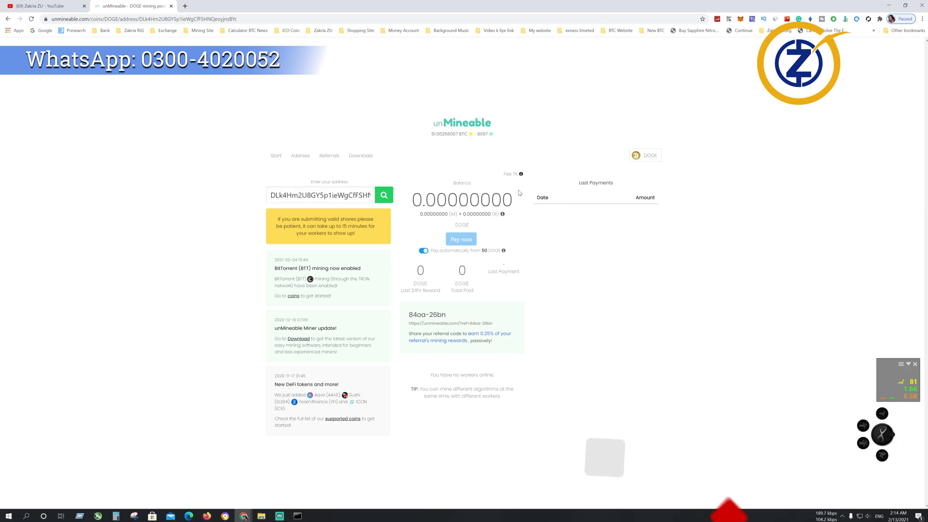
left_click(384, 197)
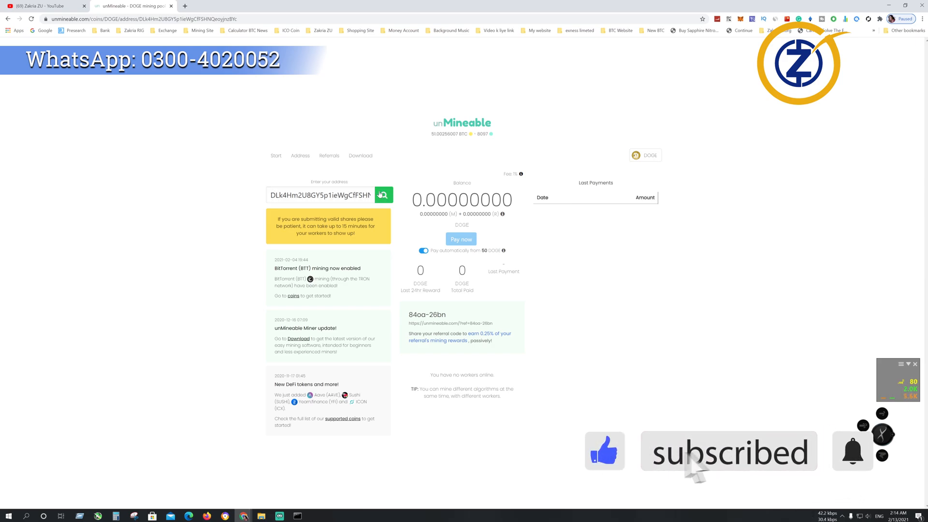
Reload unMineable's coin list, reopen the Dogecoin address page from it and look up the wallet's stats again
left_click(31, 20)
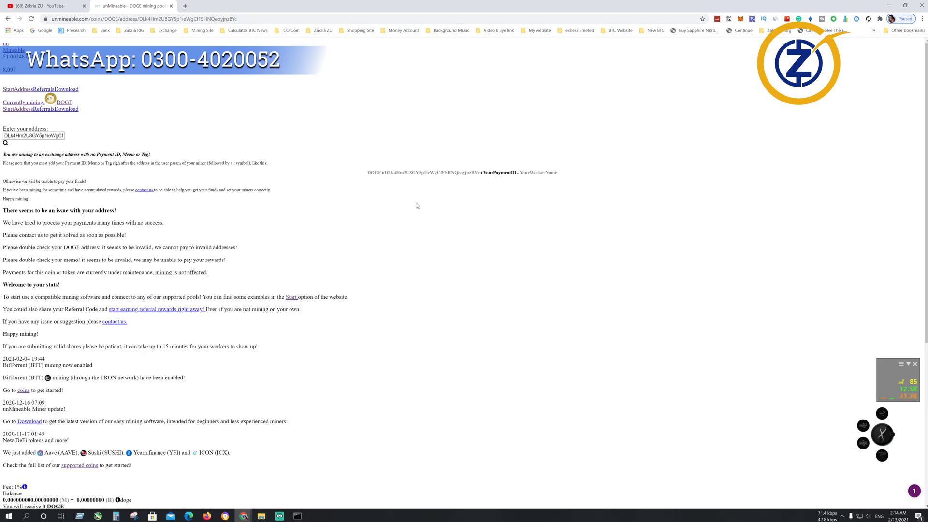
left_click(7, 20)
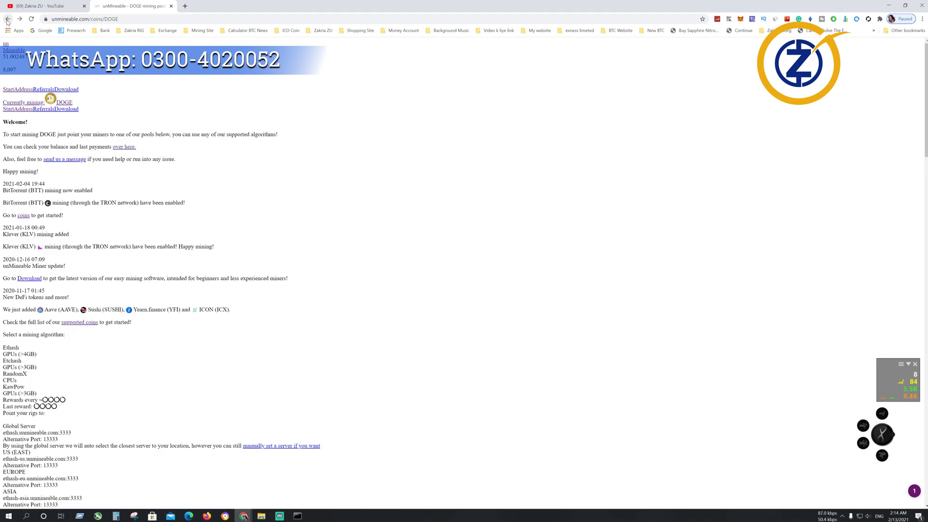
left_click(8, 19)
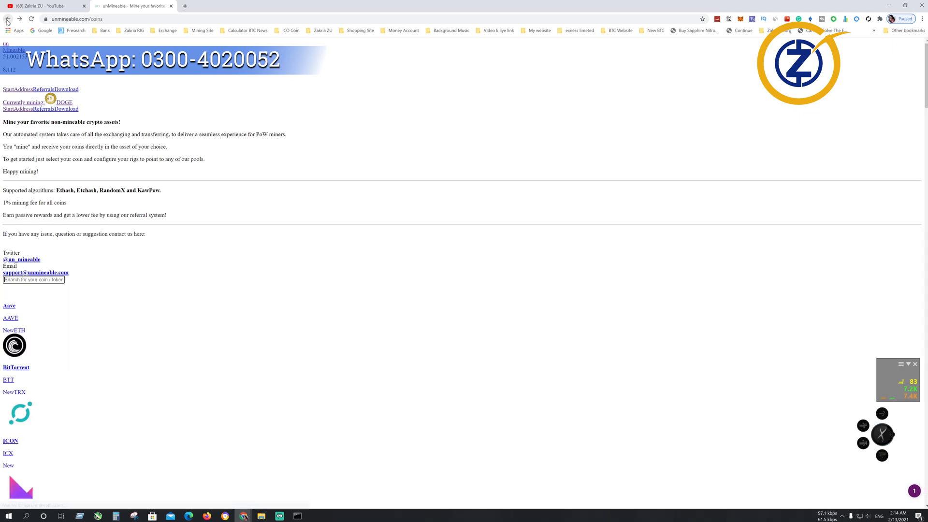
left_click(31, 19)
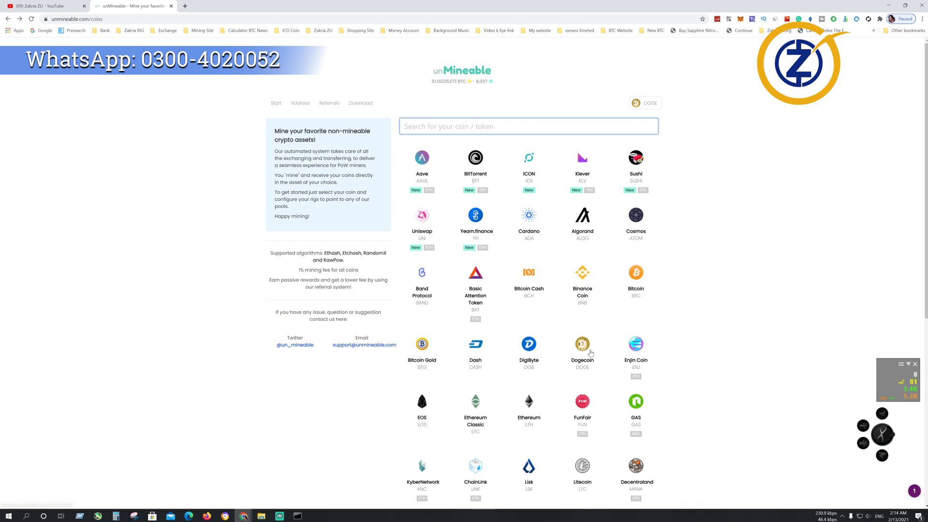
left_click(584, 346)
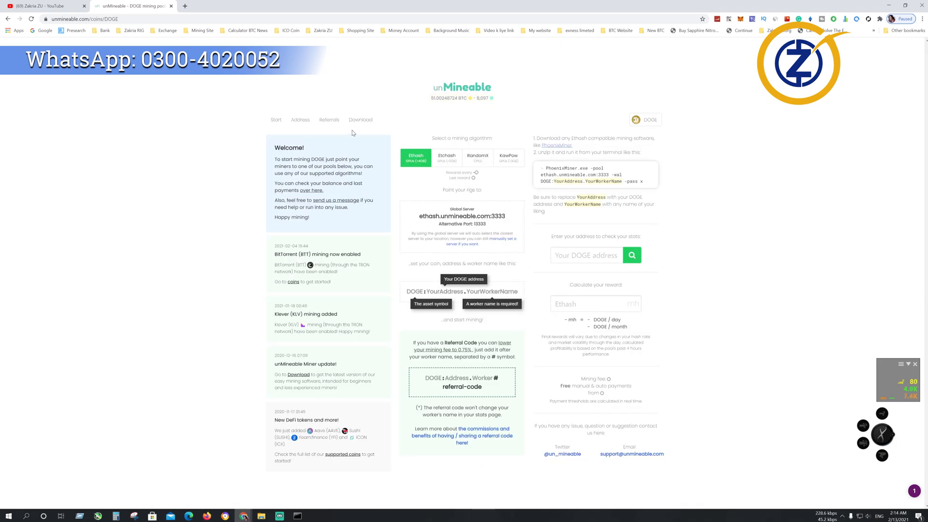
left_click(300, 119)
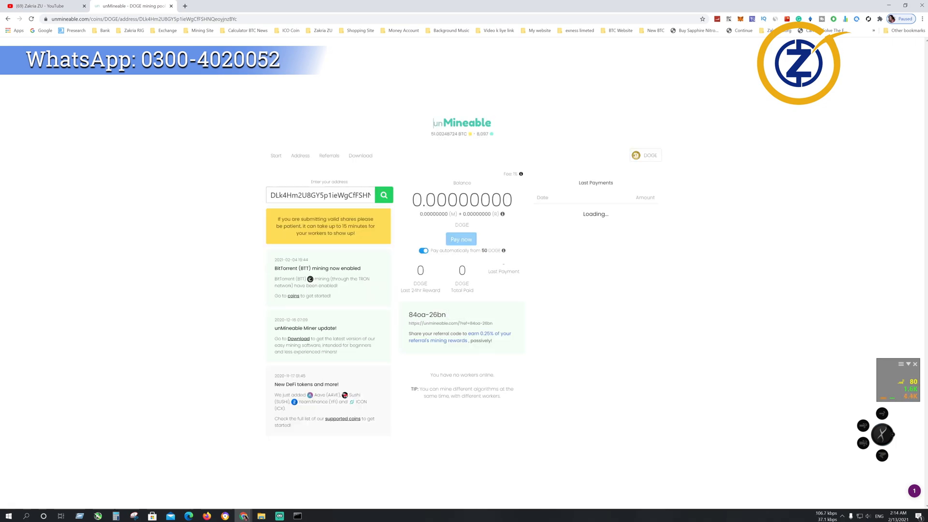
left_click(384, 197)
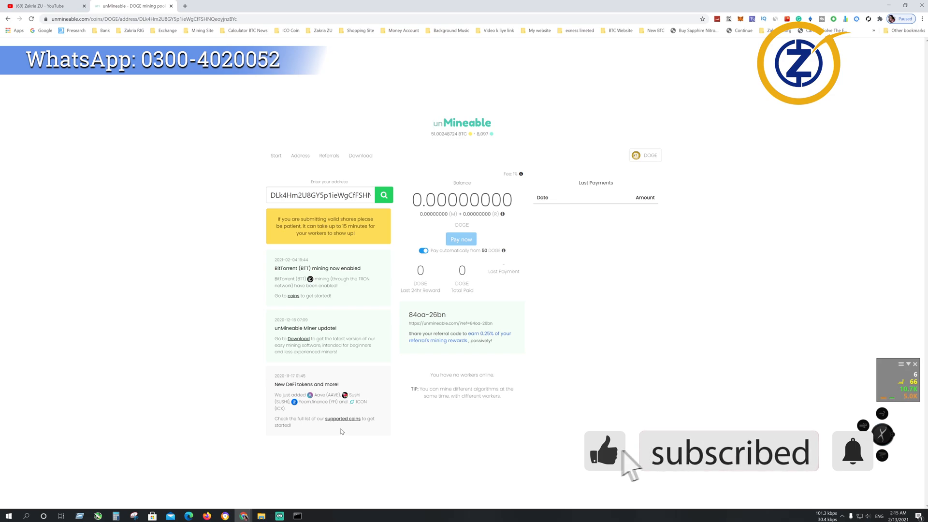
Bring the PhoenixMiner console forward to read its mining output and place it beside the unMineable stats
left_click(297, 516)
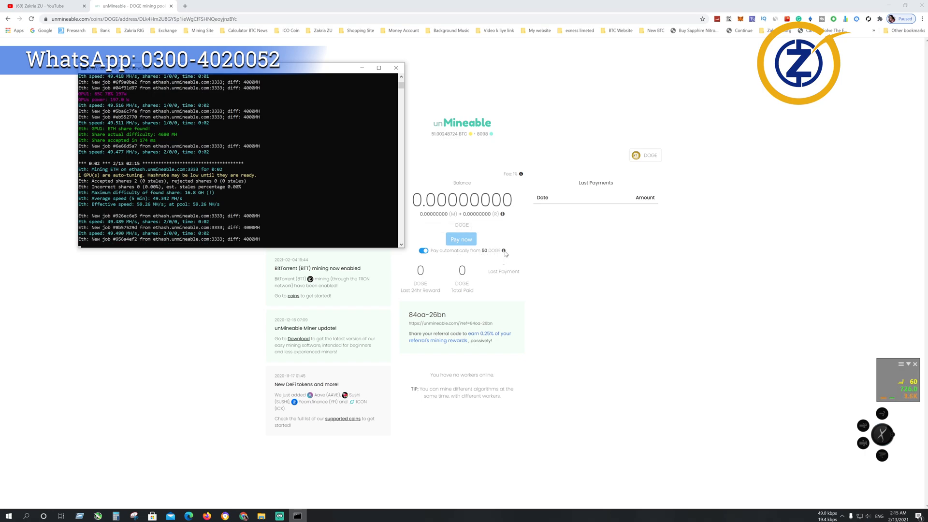
mouse_move(500, 253)
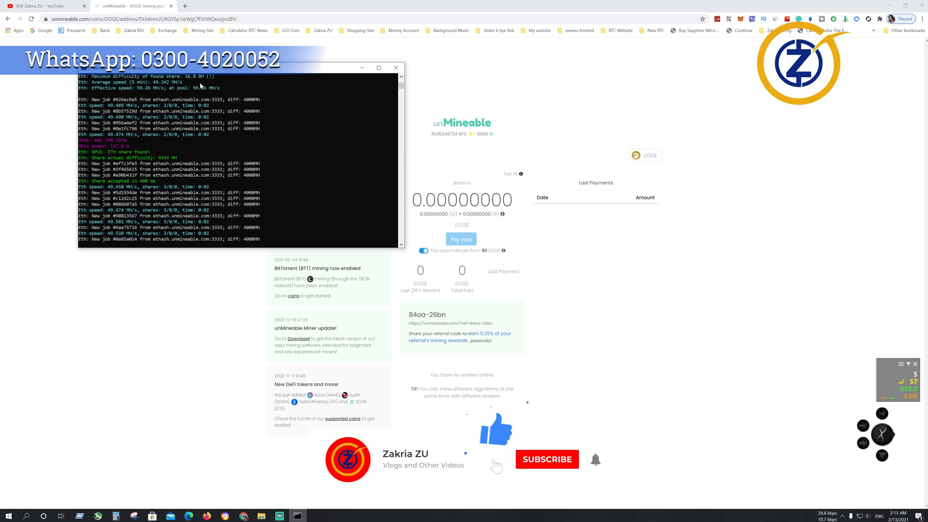
left_click_drag(226, 72, 225, 83)
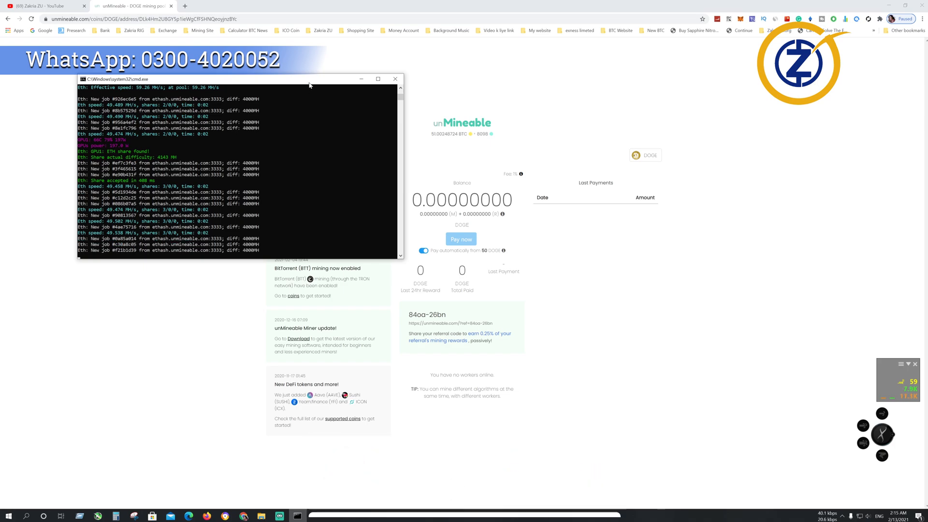
left_click_drag(310, 82, 774, 89)
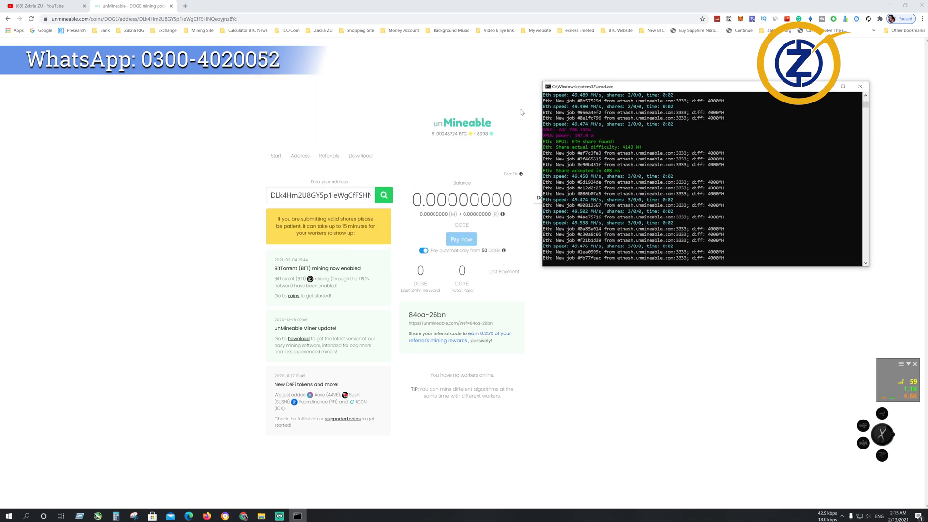
Refresh the wallet's stats on unMineable and examine the worker's hashrate and the DOGE balance
left_click(385, 195)
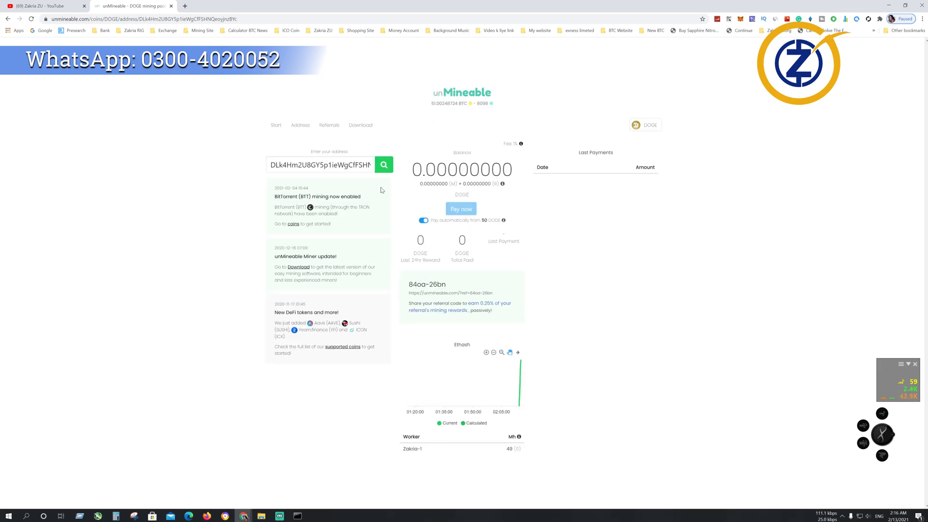
mouse_move(517, 382)
double_click(509, 449)
left_click_drag(518, 448, 522, 450)
left_click_drag(411, 169, 516, 173)
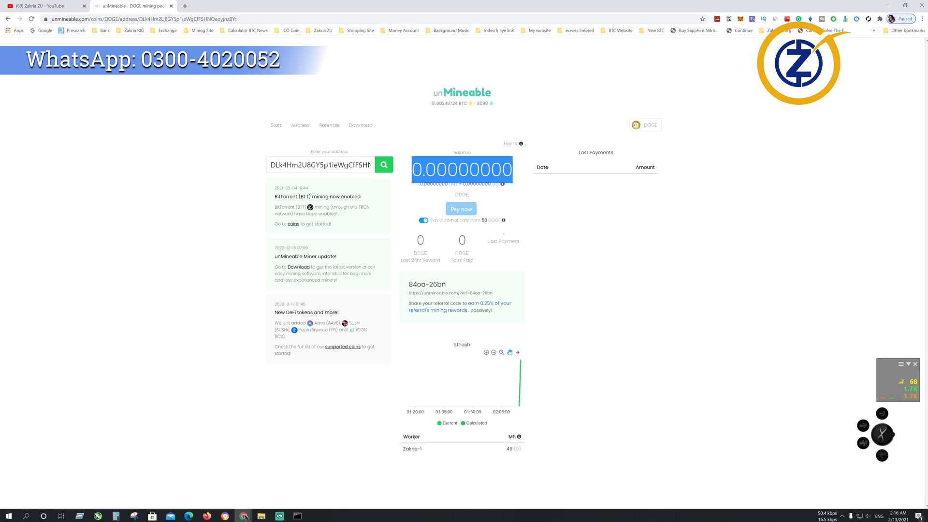
left_click(384, 165)
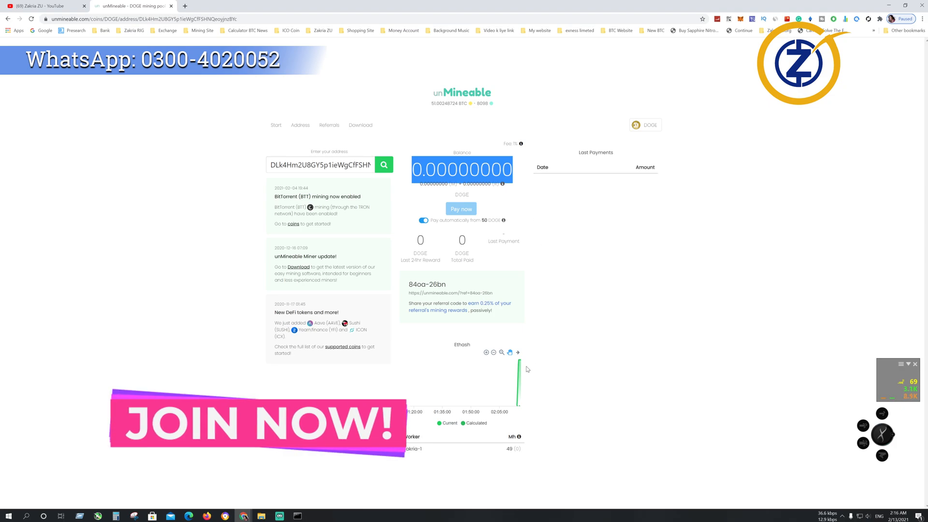
left_click(565, 203)
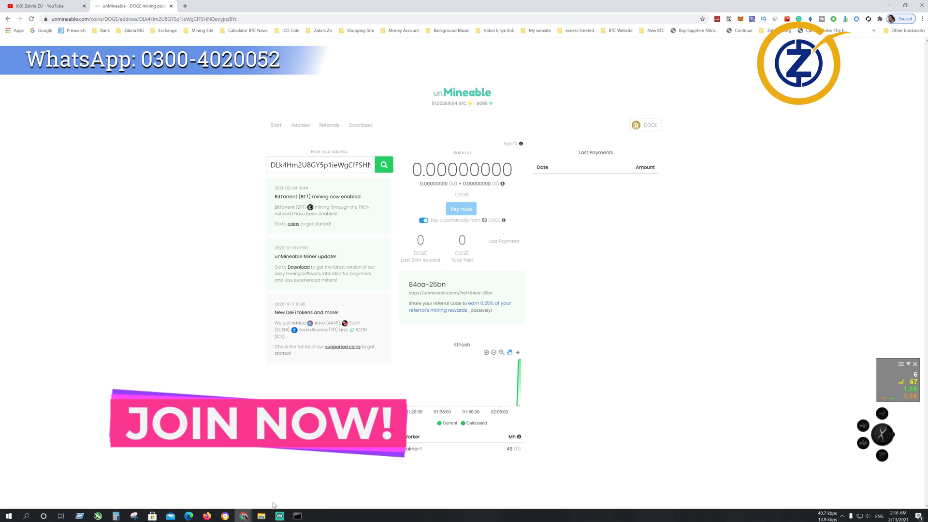
Check the PhoenixMiner console once more and browse unMineable's list of supported coins
left_click(297, 515)
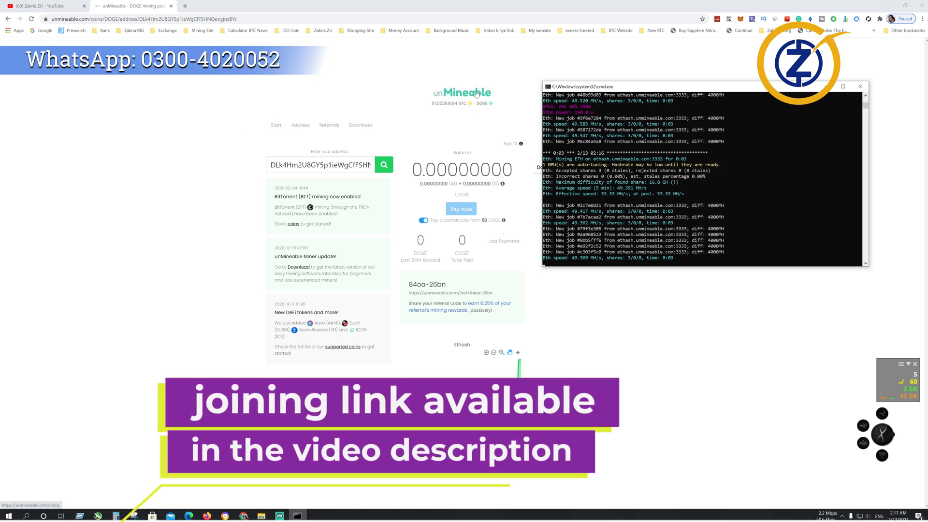
left_click(450, 93)
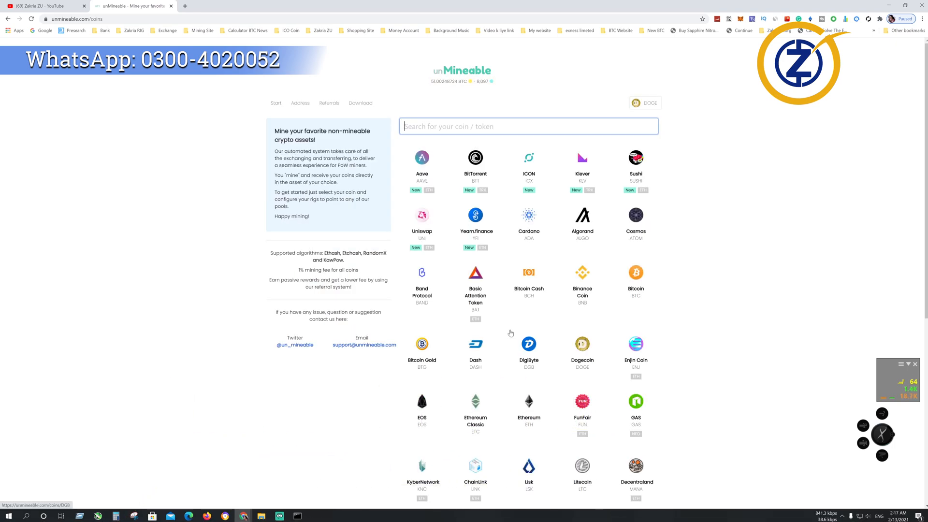
scroll(510, 333, "down", 5)
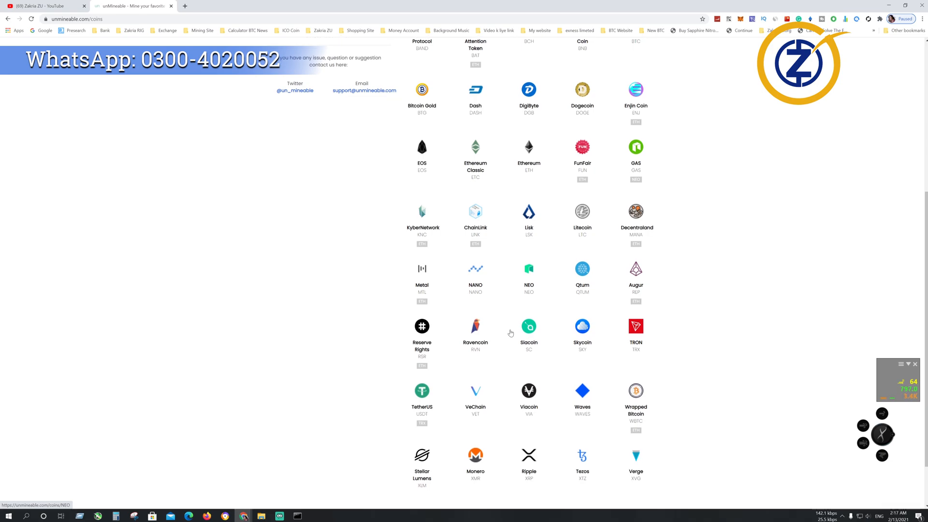
scroll(510, 332, "up", 5)
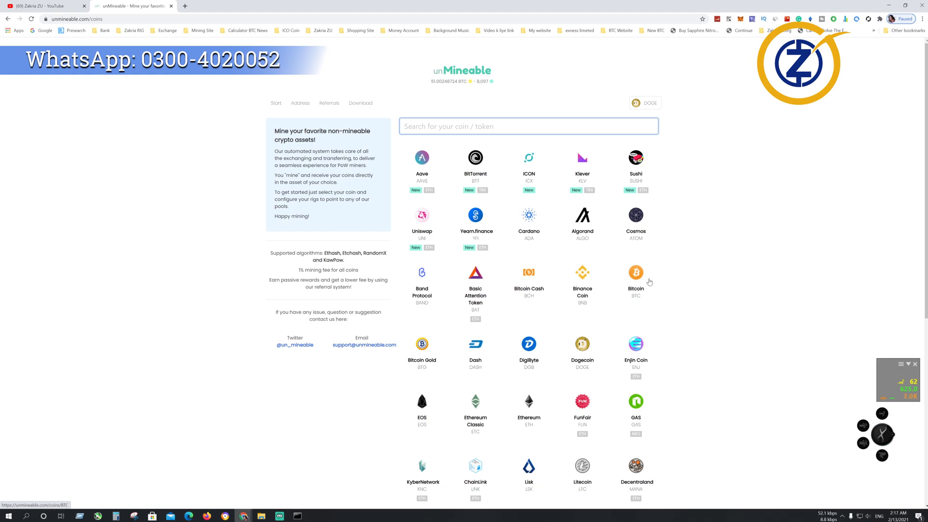
scroll(545, 325, "down", 1)
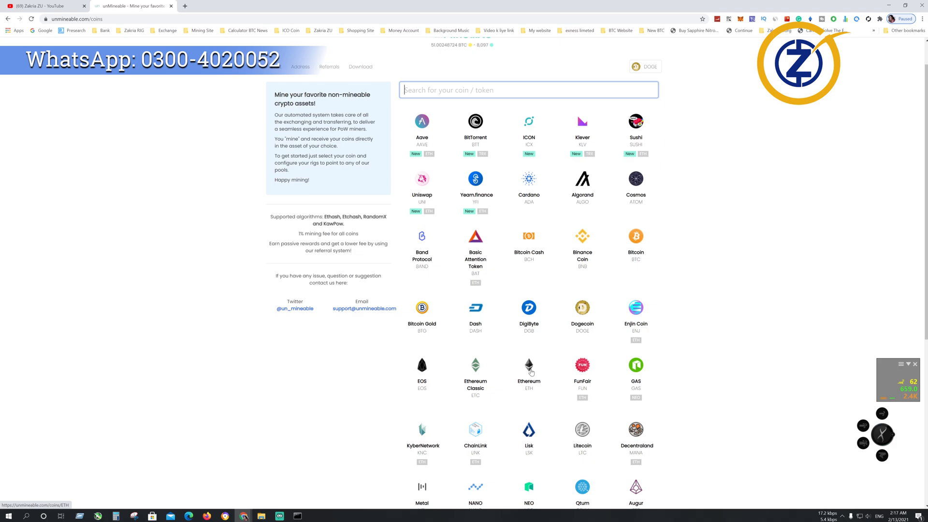
Open Litecoin's mining page from the coin list and examine the LTC symbol in the sample PhoenixMiner command
scroll(535, 375, "down", 2)
scroll(535, 374, "down", 1)
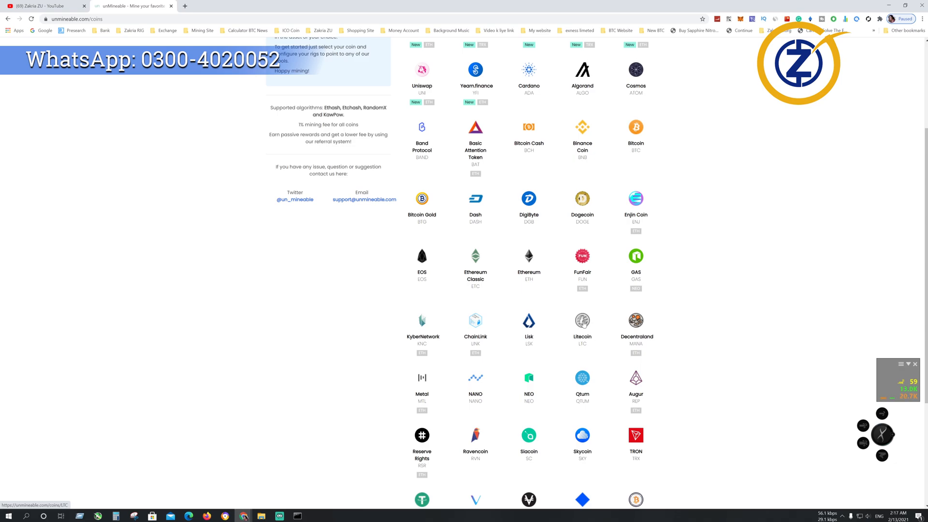
left_click(582, 321)
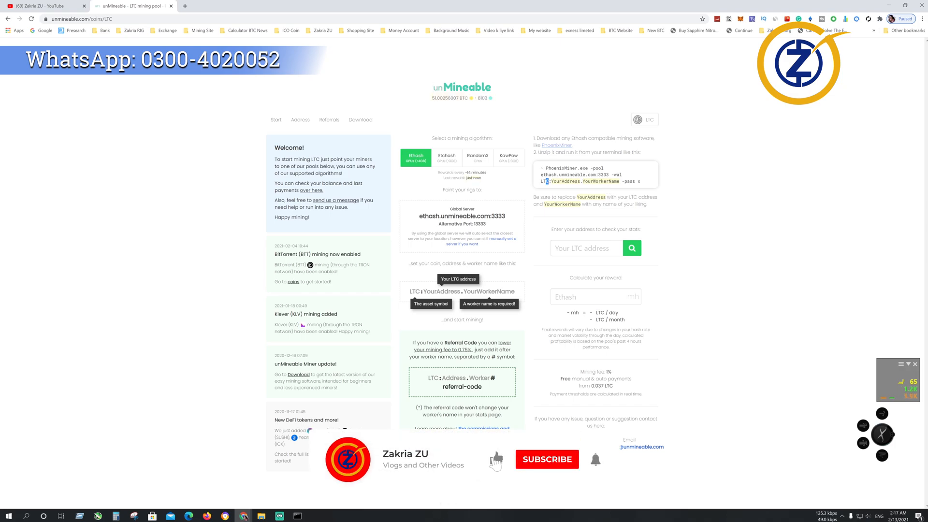
left_click_drag(549, 182, 539, 184)
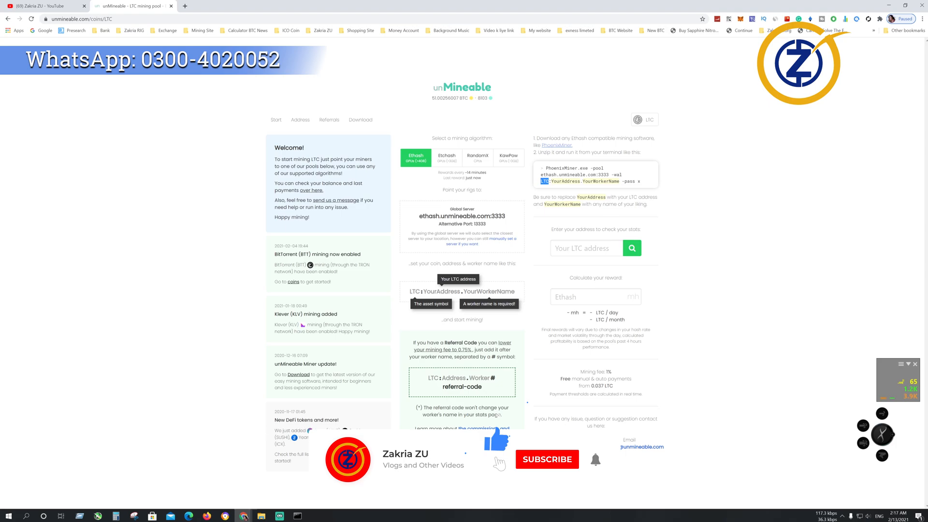
left_click(540, 183)
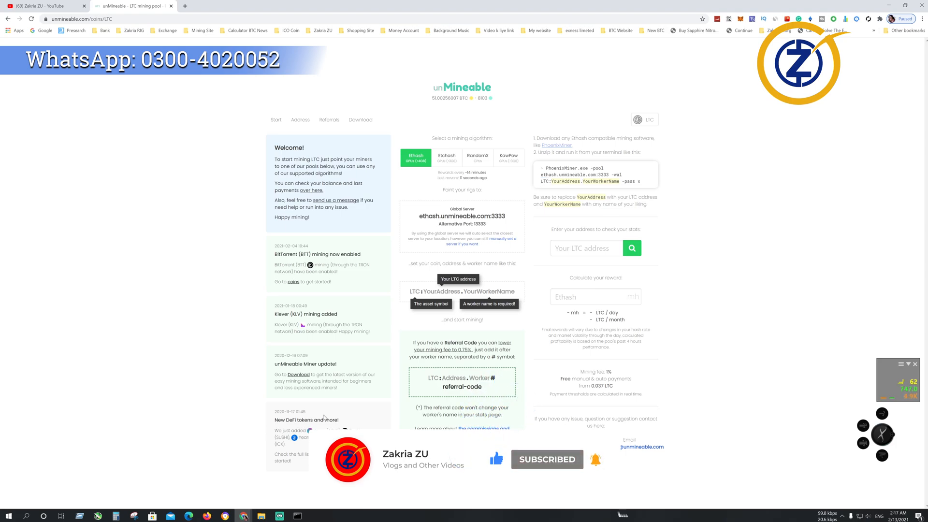
Open the start_miner batch file from the PhoenixMiner_5.4c folder for editing and examine its coin symbol and wallet address
left_click(261, 516)
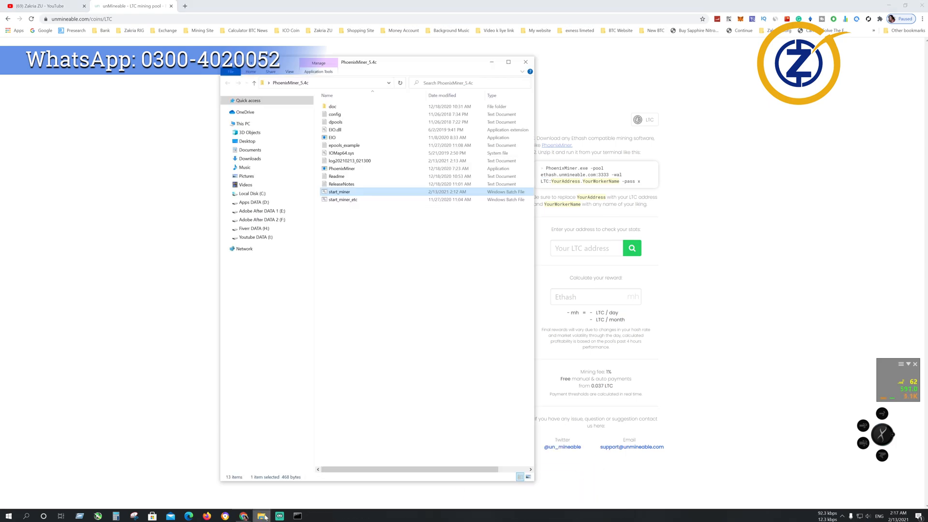
right_click(337, 192)
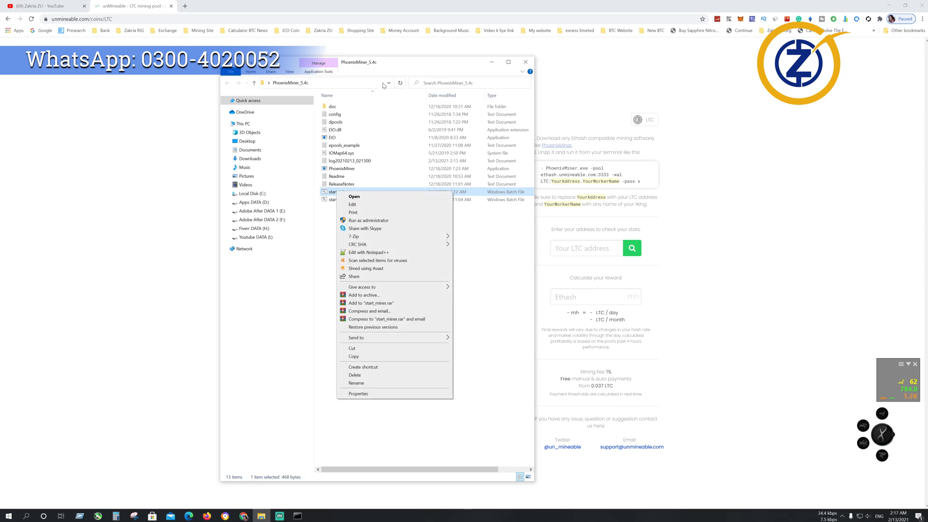
left_click_drag(399, 65, 374, 69)
right_click(317, 197)
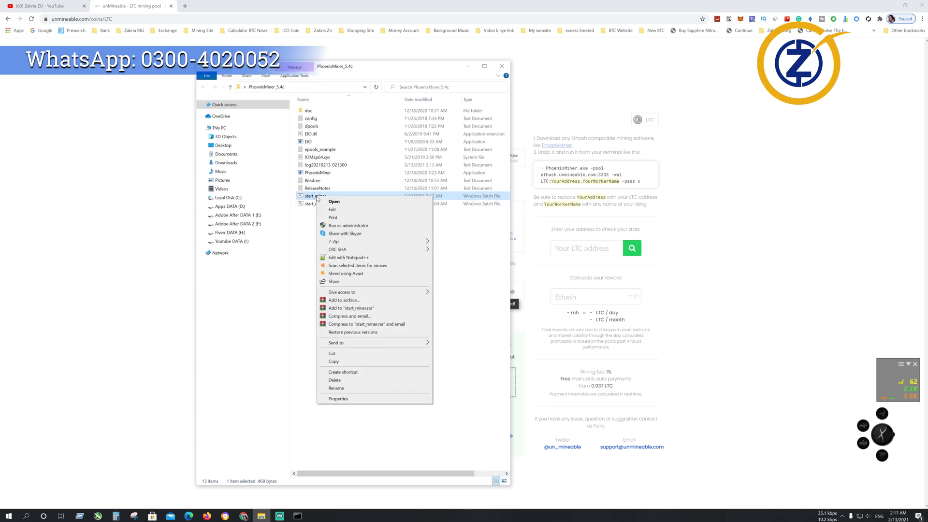
left_click(332, 209)
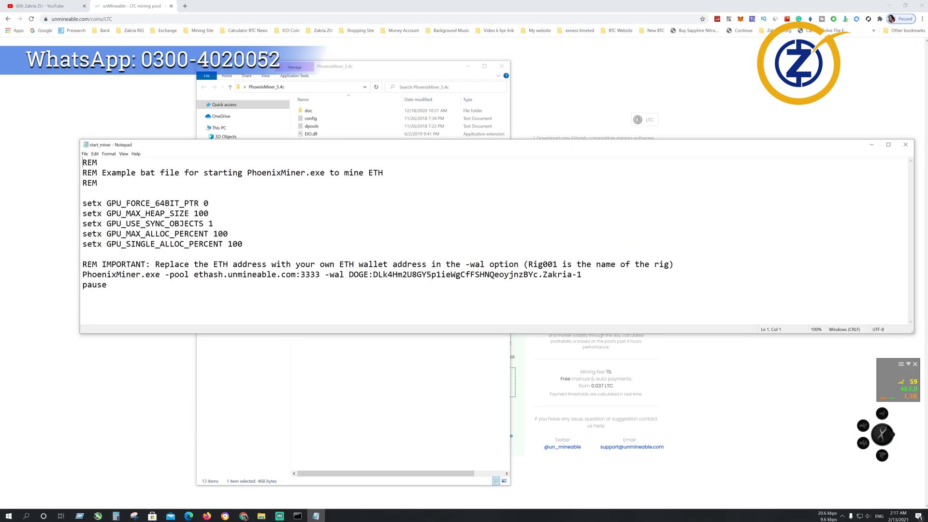
left_click_drag(368, 274, 349, 274)
left_click_drag(373, 274, 538, 274)
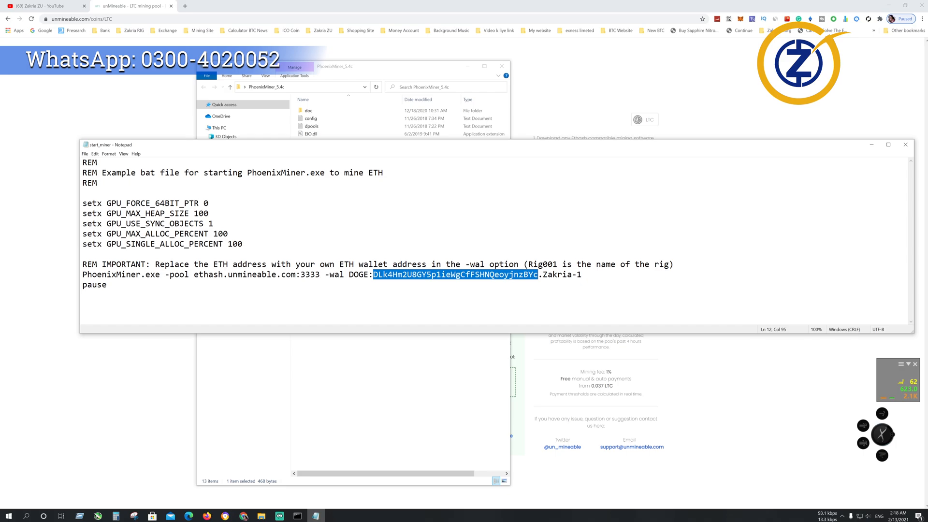
Narrow and reposition the start_miner text window, close it, and put the PhoenixMiner_5.4c folder window away
left_click_drag(843, 153, 830, 157)
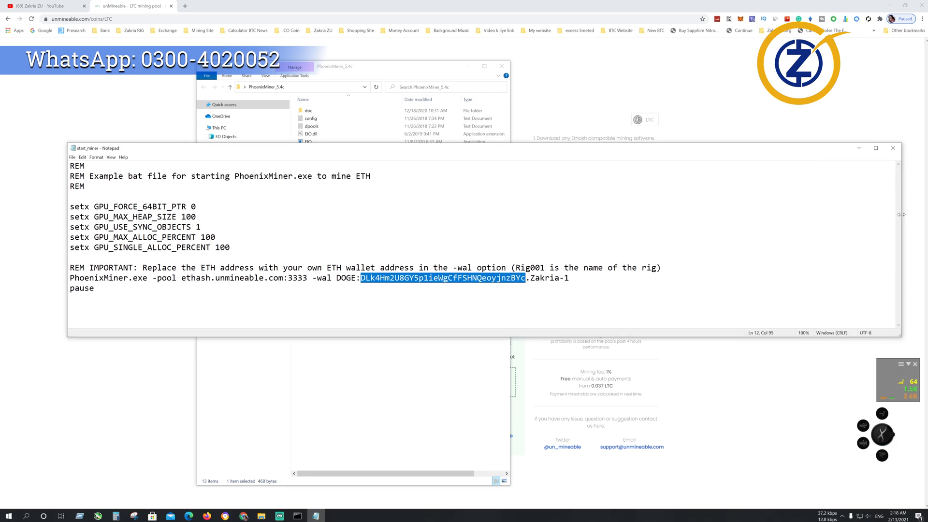
left_click_drag(901, 214, 710, 214)
left_click_drag(604, 150, 668, 156)
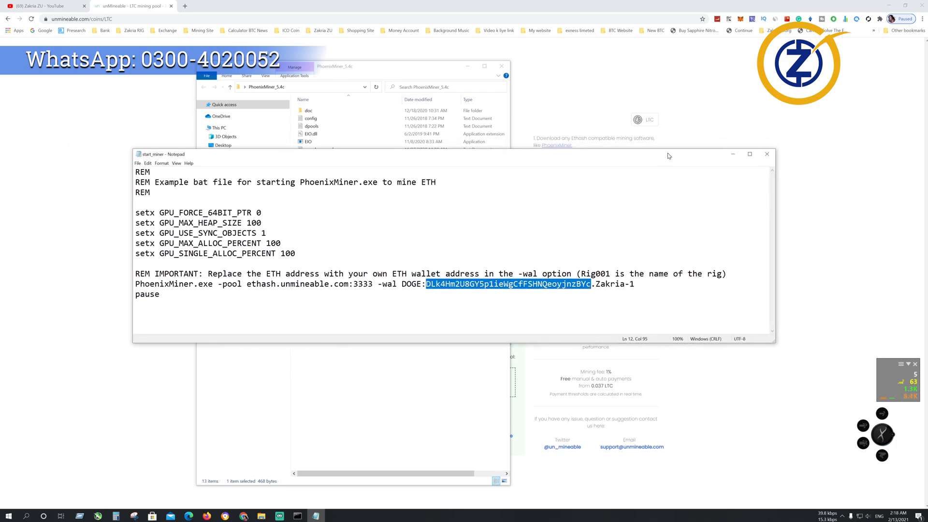
left_click(766, 154)
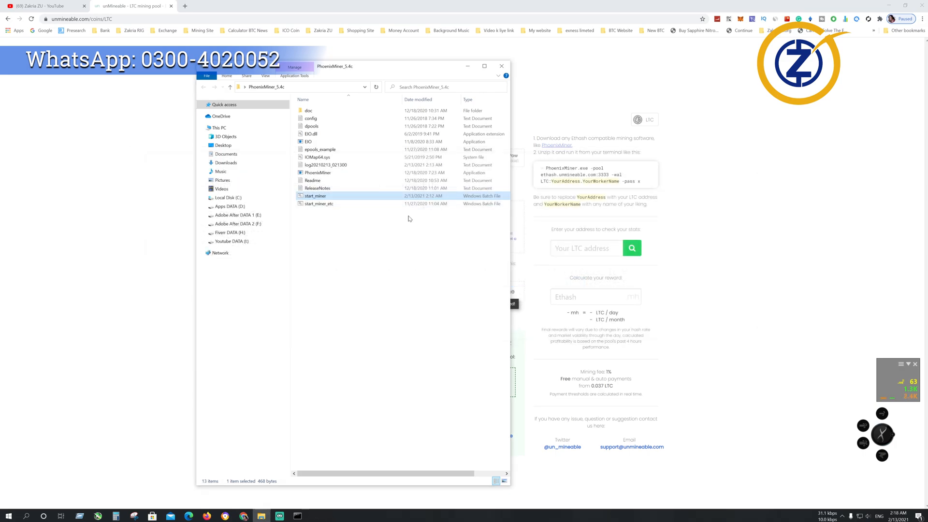
left_click_drag(438, 67, 389, 69)
left_click(417, 68)
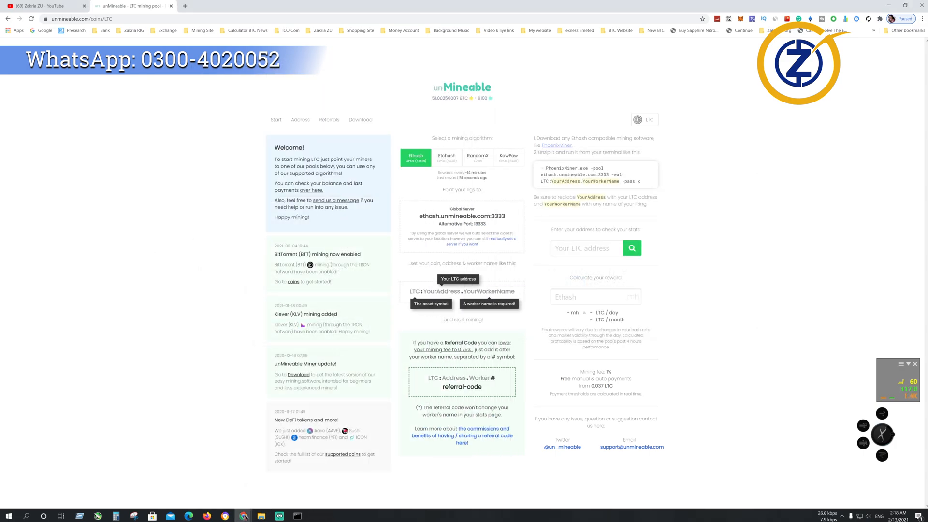
Open Ethereum's mining page from unMineable's coin list and examine the ETH symbol in the sample command
left_click(464, 88)
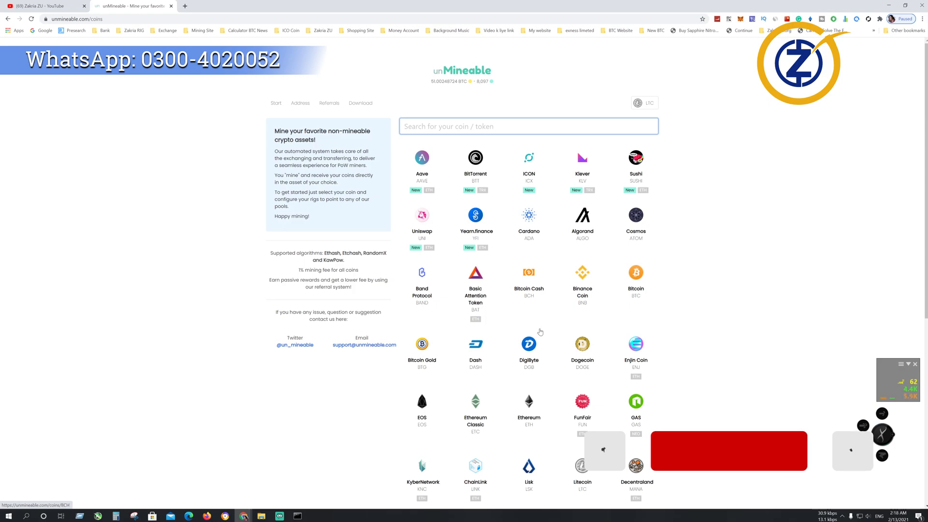
scroll(540, 331, "down", 3)
left_click(527, 261)
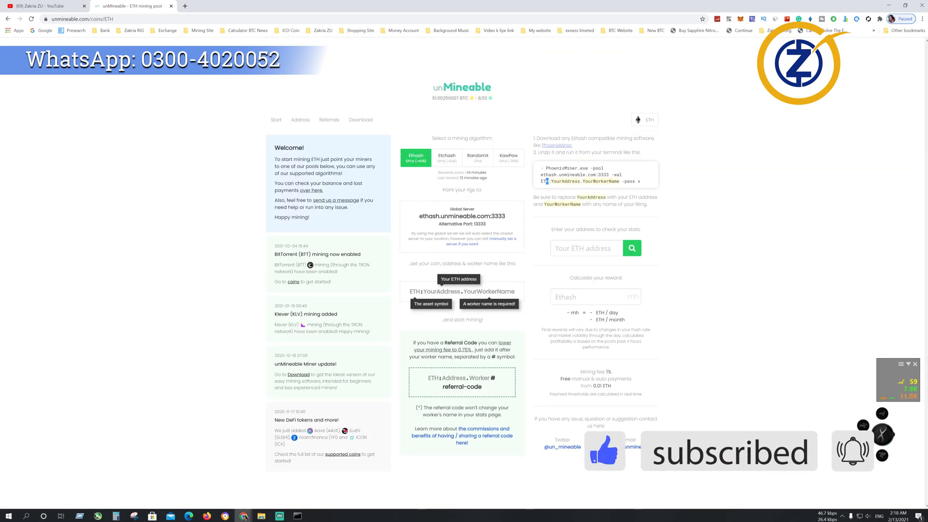
left_click_drag(548, 181, 540, 181)
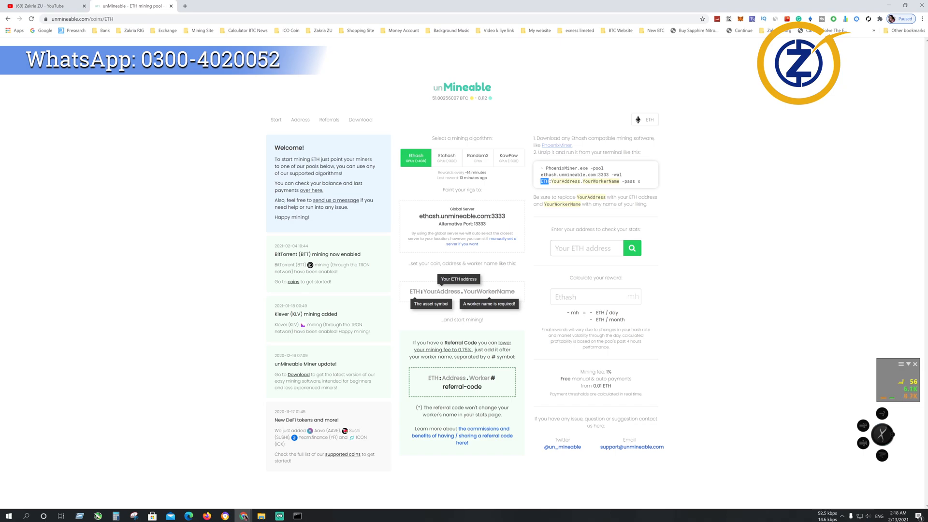
Calculate the Ethereum mining reward for a hashrate of 50 mh and examine the daily and monthly amounts
left_click(587, 297)
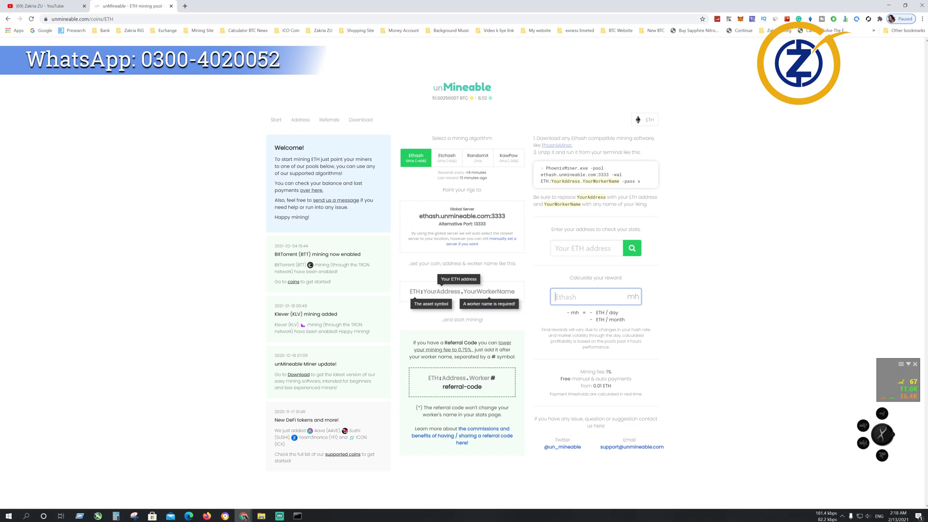
type("50")
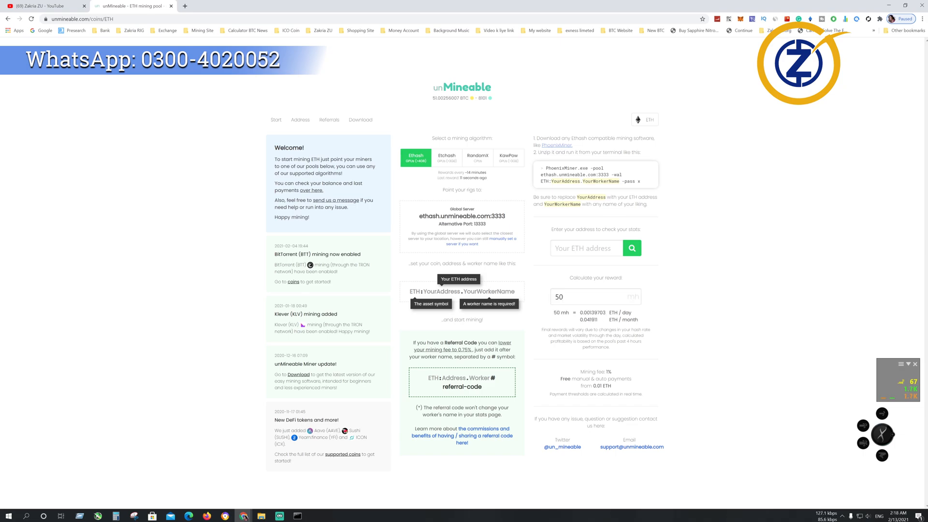
left_click_drag(580, 312, 602, 321)
left_click_drag(565, 297, 531, 301)
Open Dogecoin's mining page from the coin list and calculate its daily and monthly reward for 50 mh
left_click(463, 92)
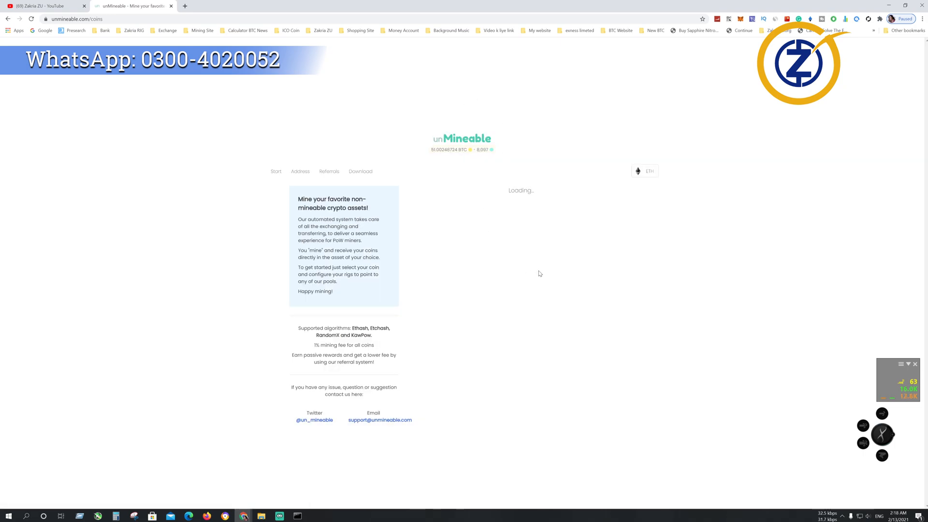
left_click(589, 351)
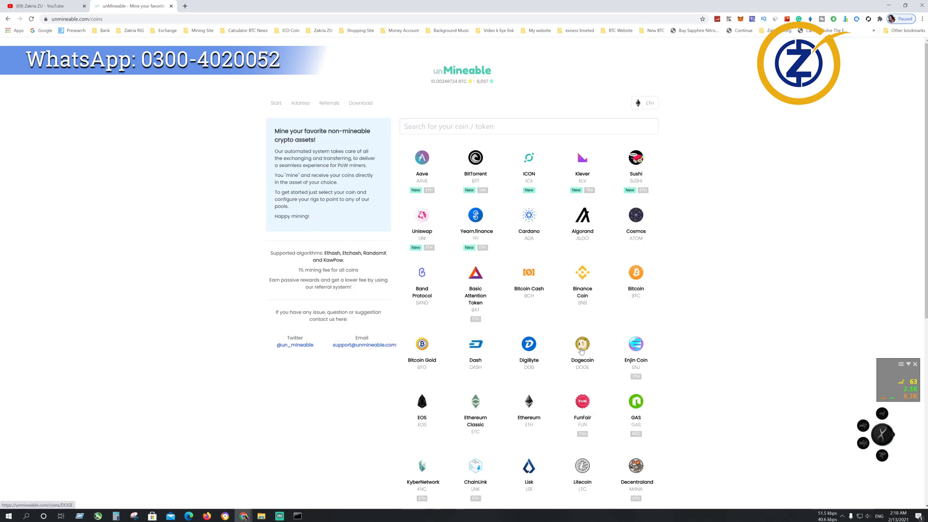
left_click(589, 304)
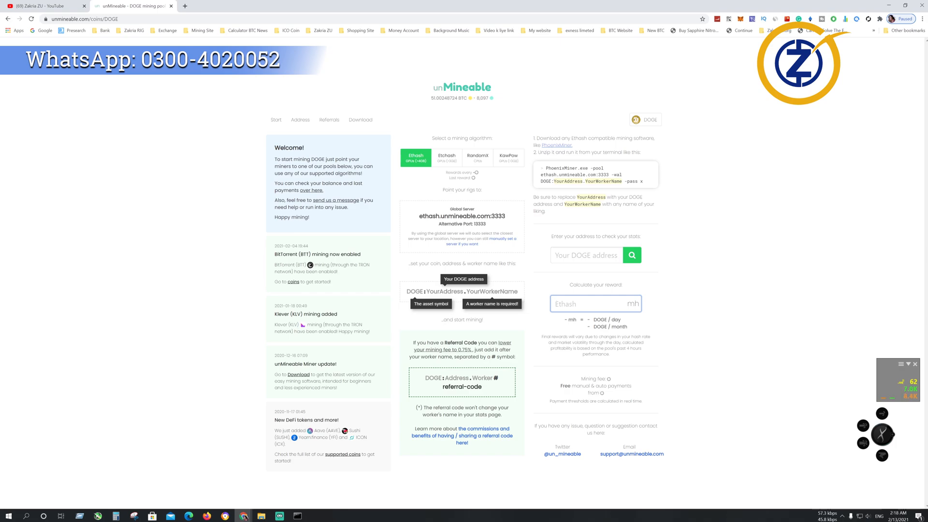
type("50")
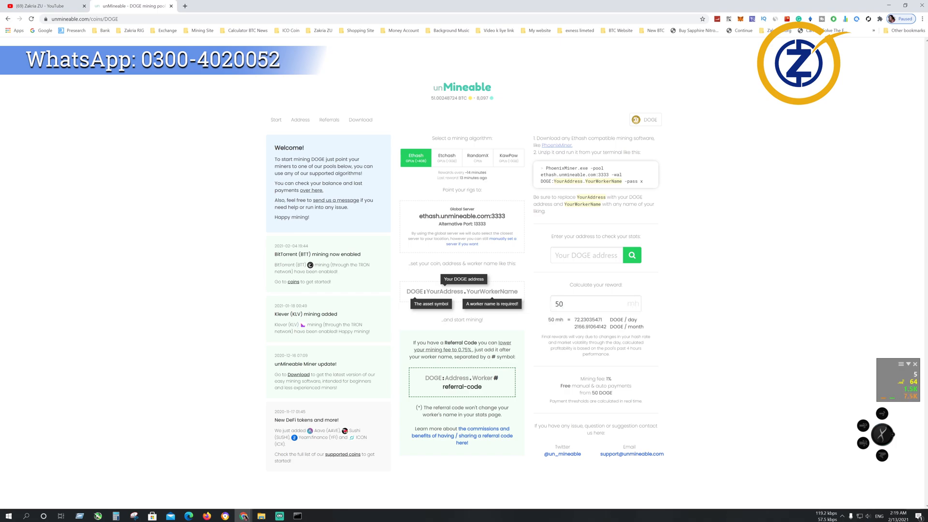
left_click_drag(573, 320, 605, 322)
double_click(560, 304)
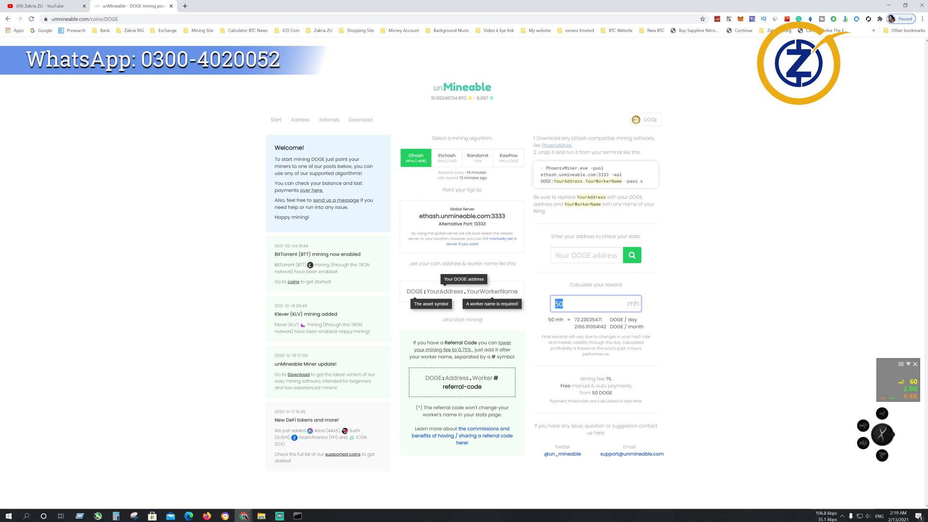
left_click_drag(574, 326, 606, 327)
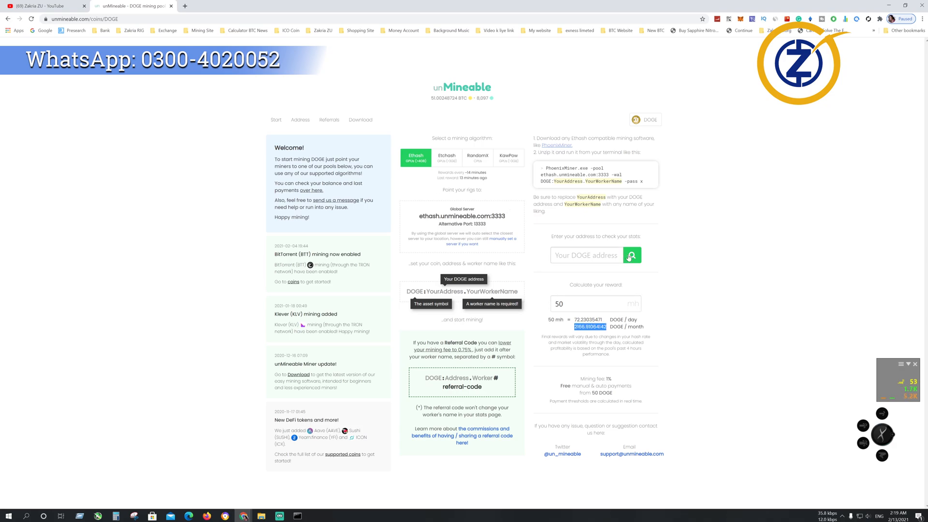
Look up the Dogecoin wallet's stats and place the PhoenixMiner console over the page to compare its mining speed
left_click(300, 121)
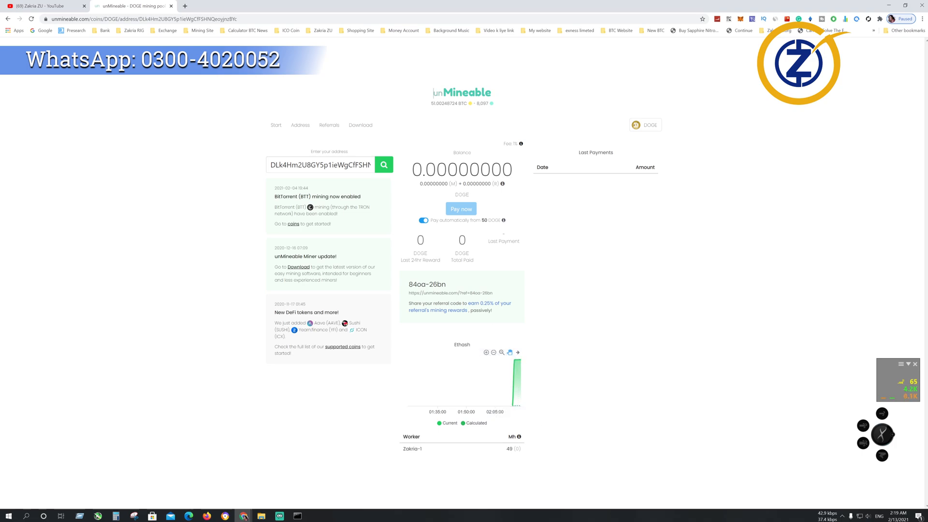
left_click(383, 164)
left_click(297, 516)
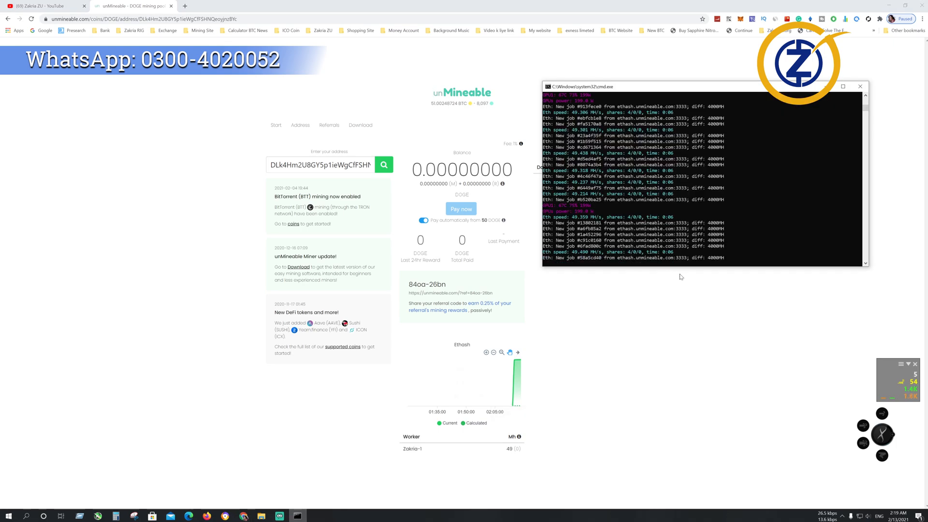
left_click_drag(646, 87, 515, 134)
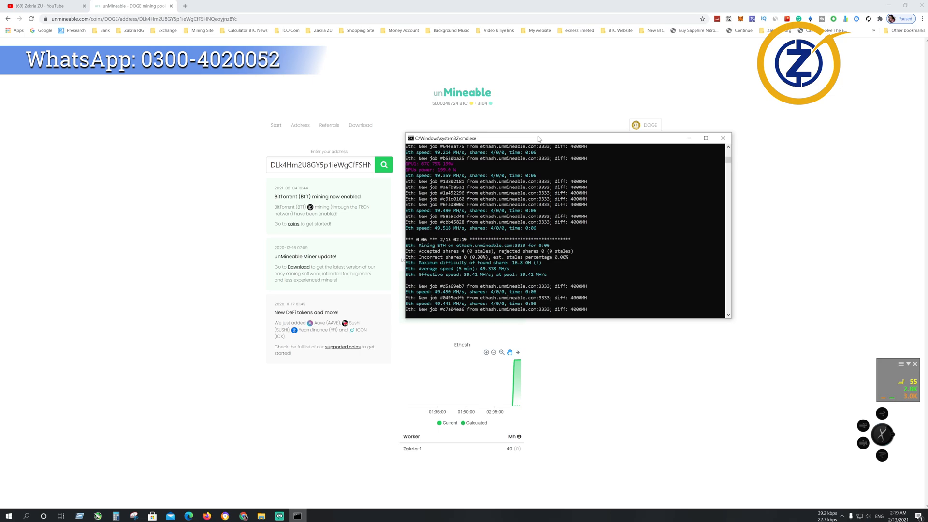
left_click_drag(539, 139, 538, 119)
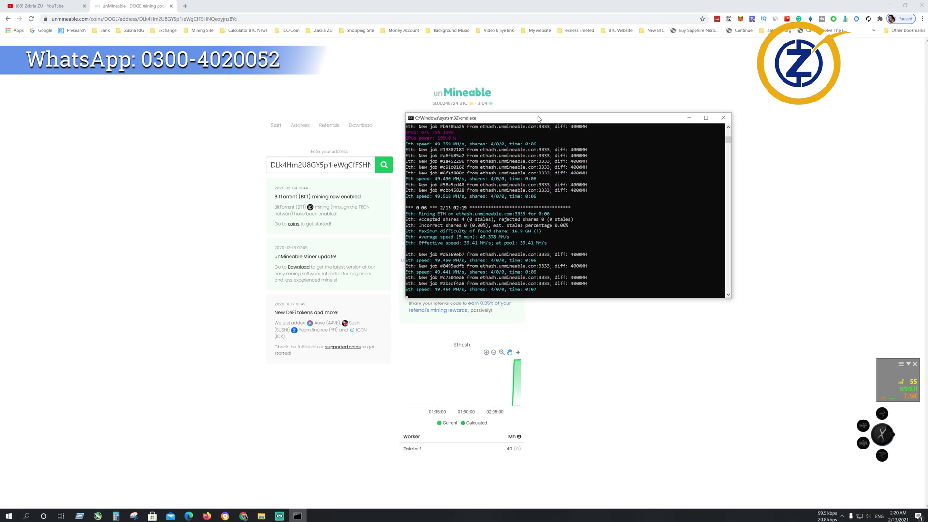
Switch to the YouTube channel page and look through its uploaded GPU mining videos
left_click(58, 6)
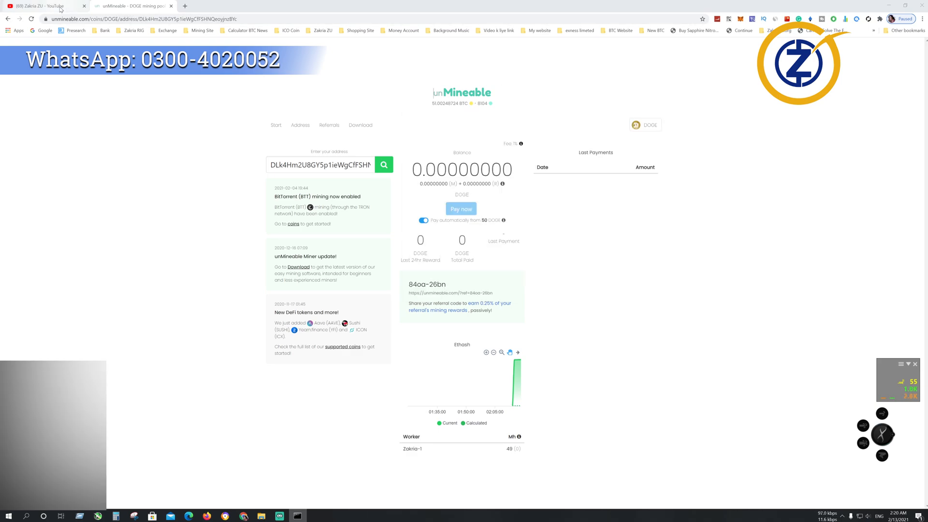
scroll(170, 246, "down", 3)
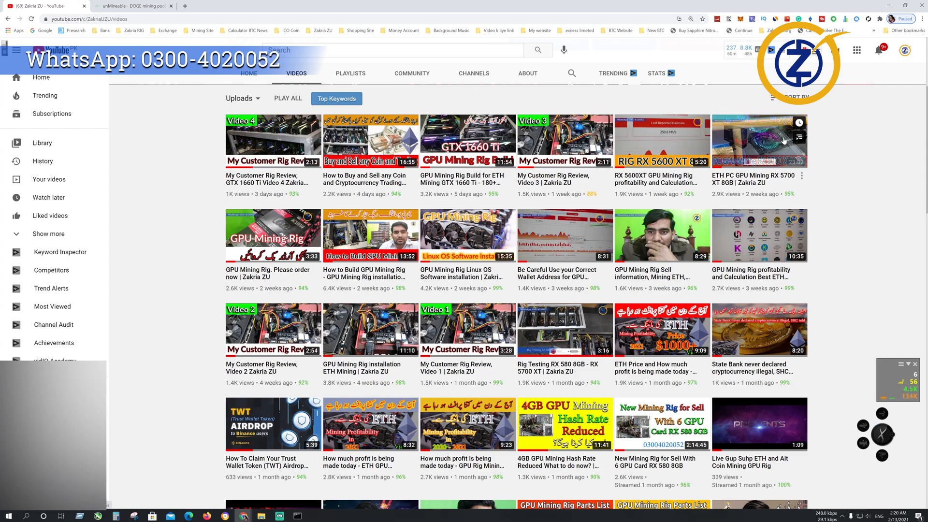
mouse_move(780, 186)
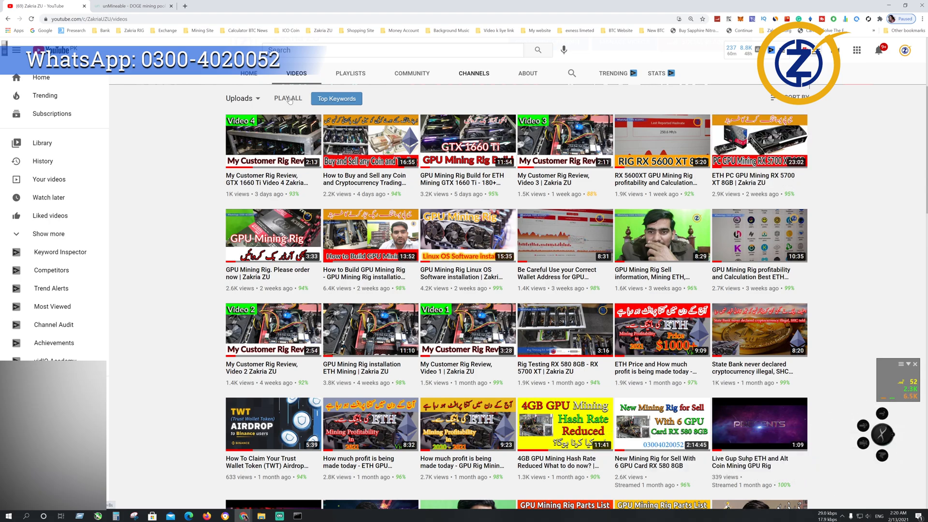
Return to unMineable, open BitTorrent's mining page and calculate the BTT reward for 50 mh and for 180 mh
left_click(108, 6)
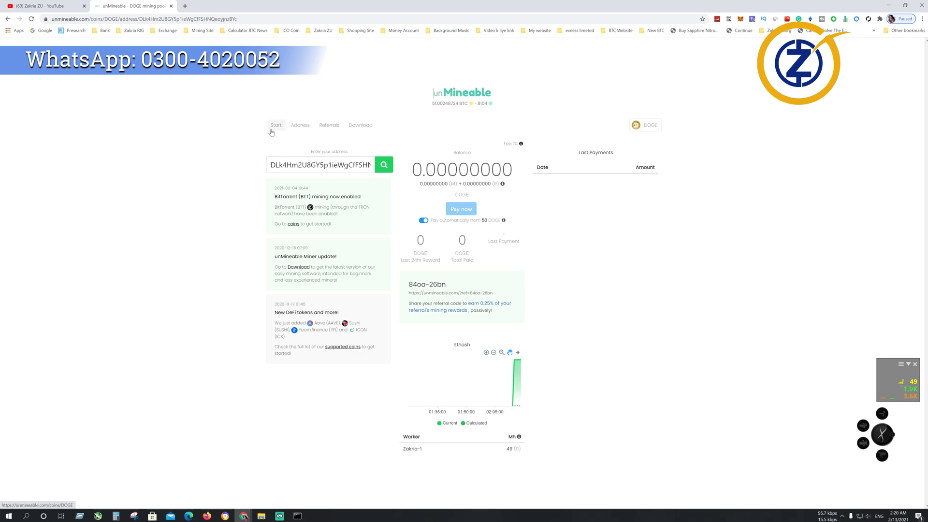
left_click(463, 98)
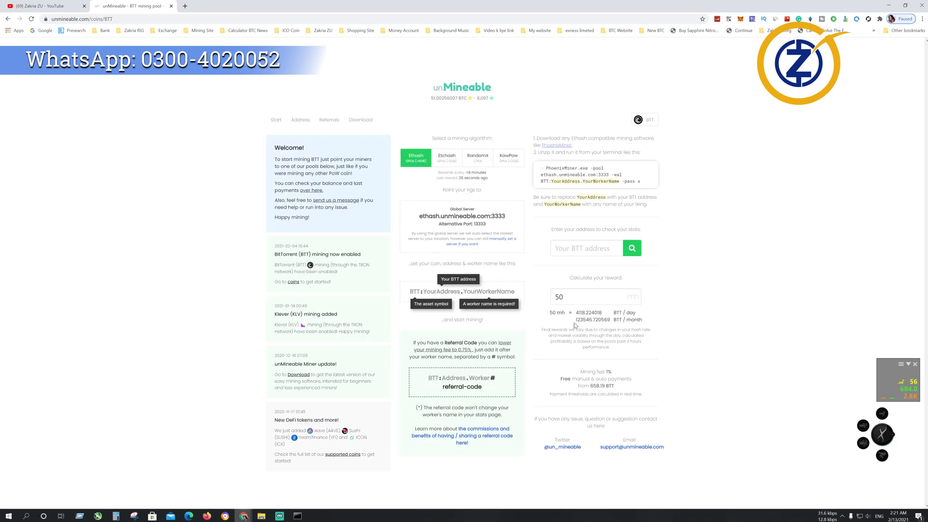
left_click_drag(576, 313, 586, 313)
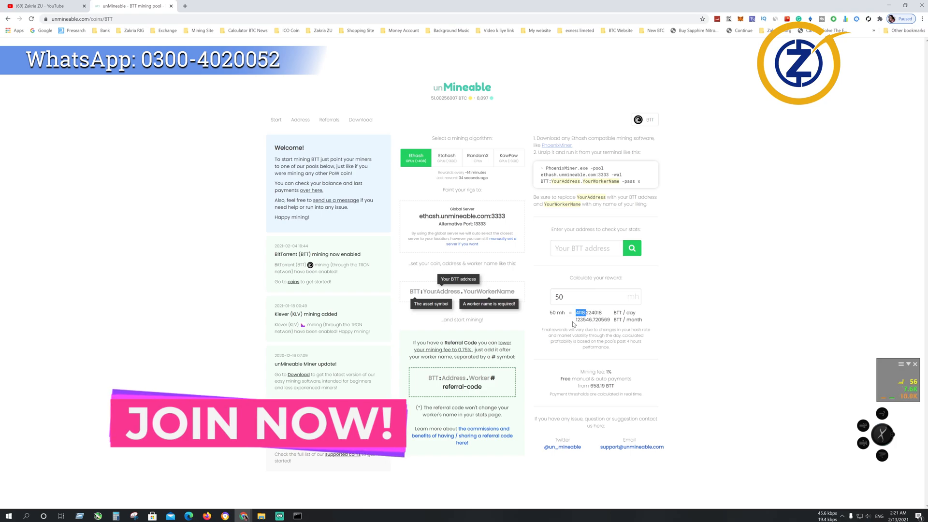
left_click_drag(569, 297, 546, 300)
type("18")
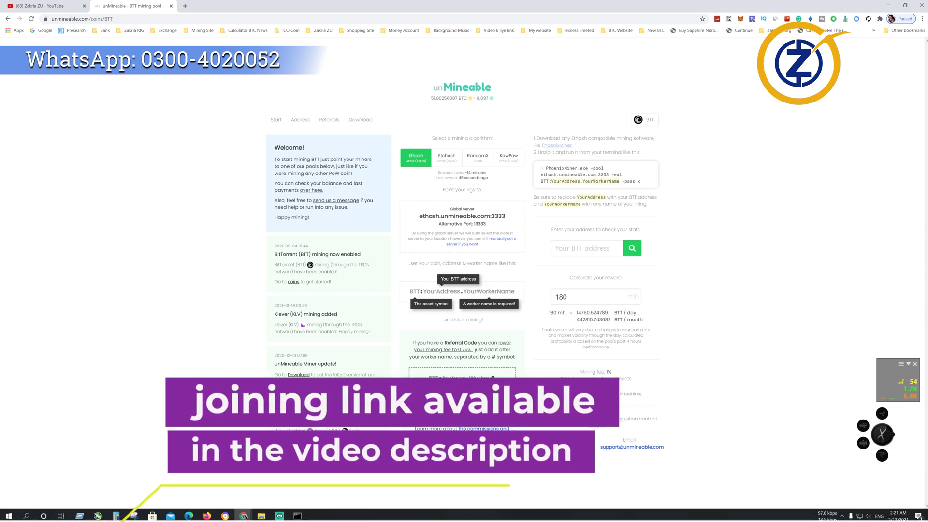
Examine the estimated daily and monthly BTT rewards for 180 mh in the reward calculator
left_click_drag(592, 320, 576, 320)
left_click(576, 322)
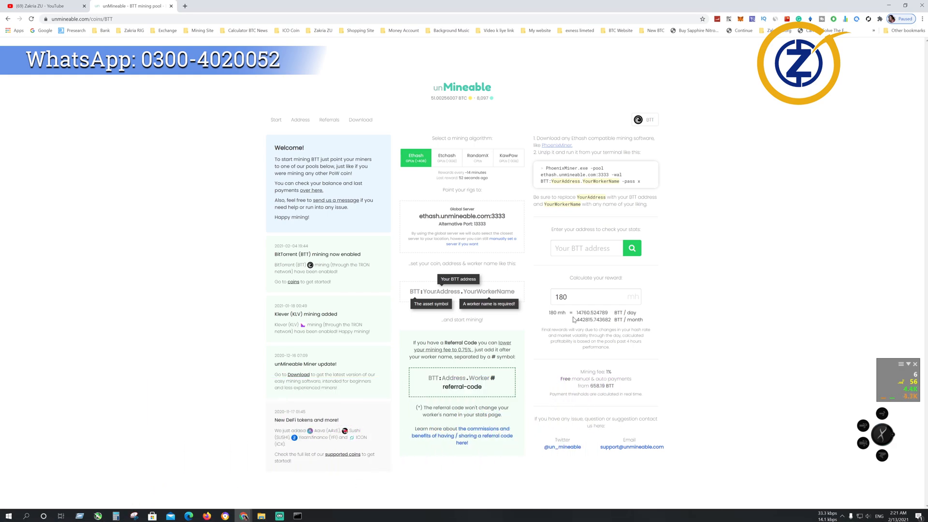
double_click(560, 297)
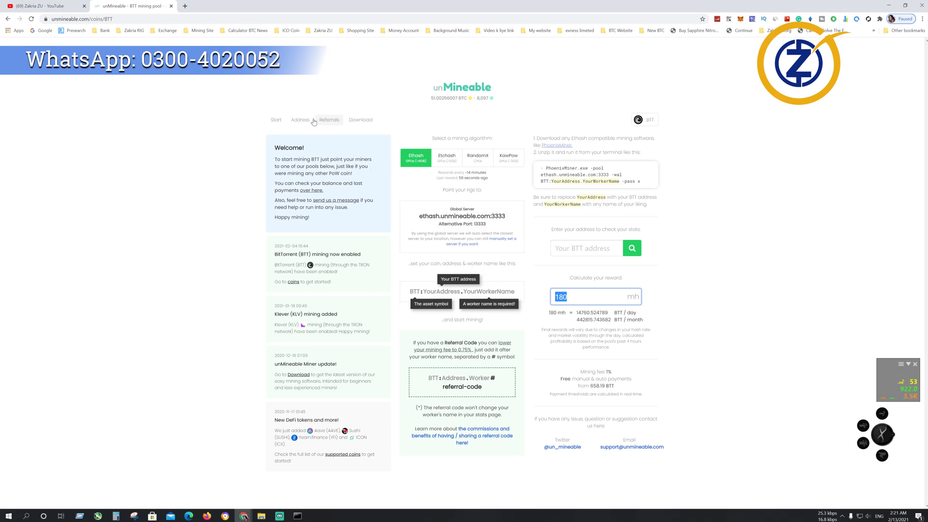
Go back to the coin list, reopen Dogecoin and check the wallet address's balance and worker stats
left_click(472, 90)
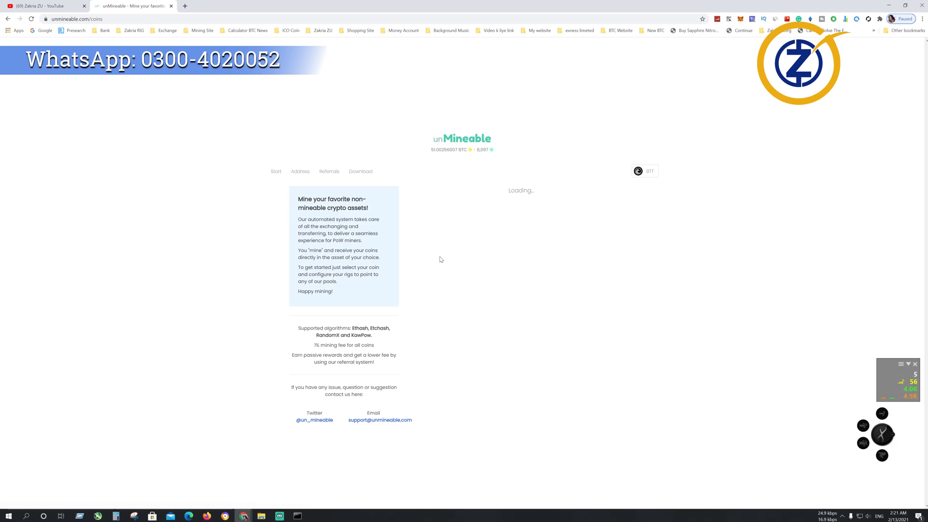
left_click(590, 345)
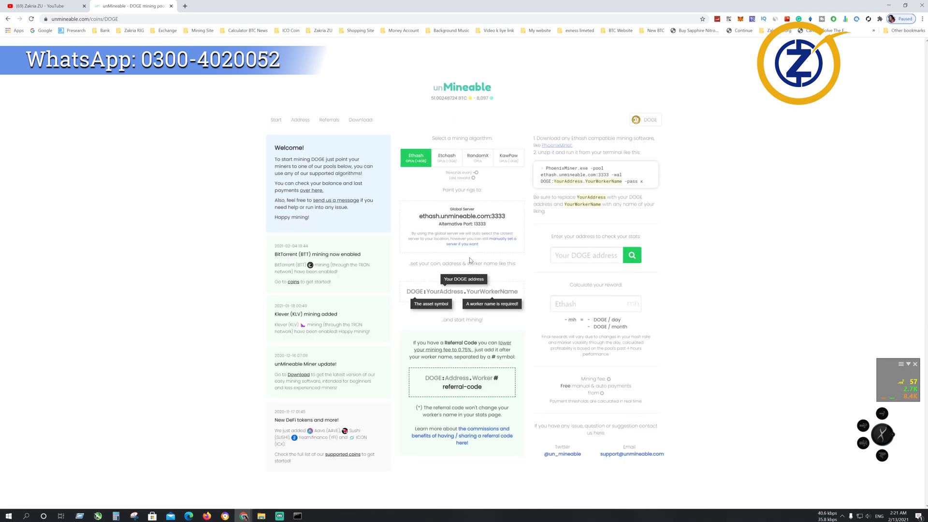
left_click(300, 120)
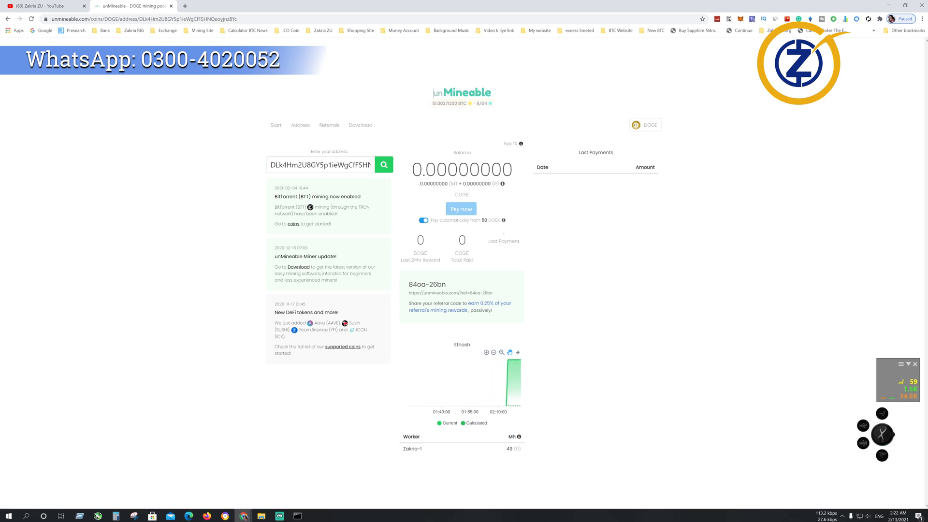
left_click_drag(412, 169, 513, 170)
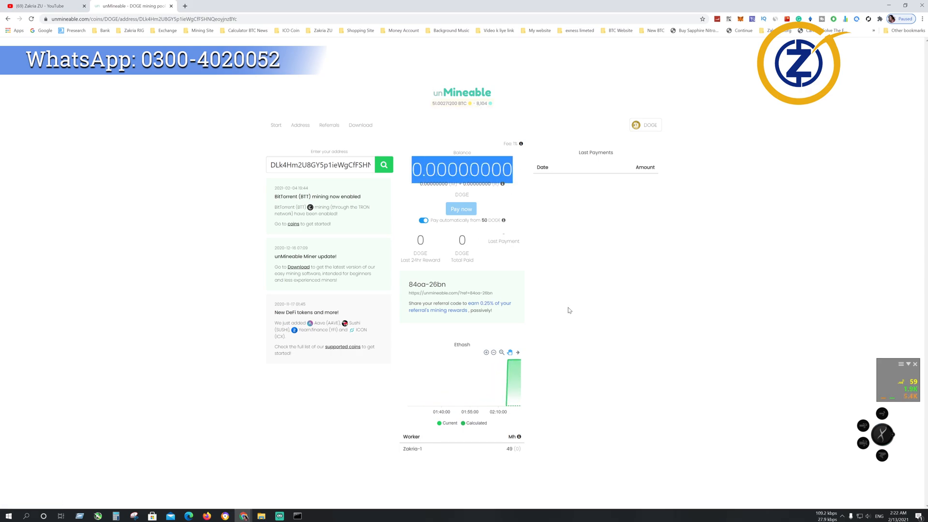
left_click(383, 170)
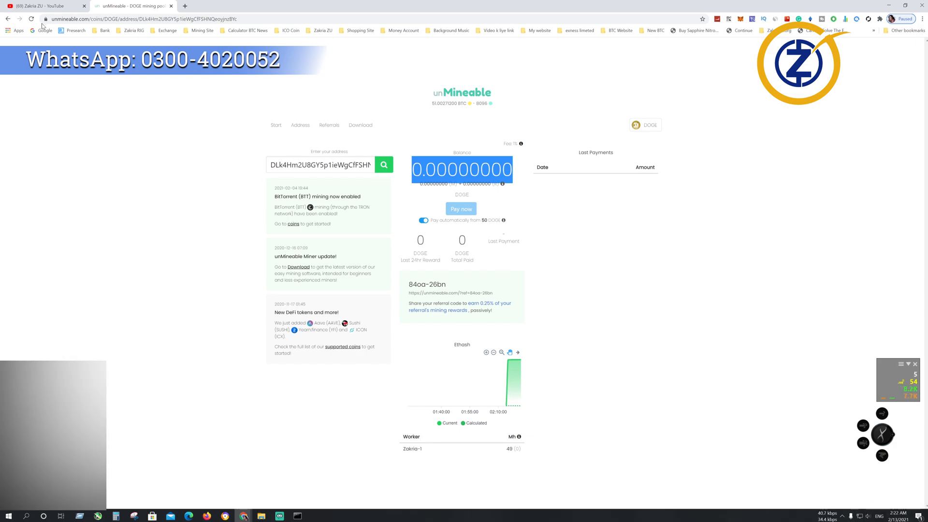
Switch to the YouTube channel page and view the beginning of its uploaded videos list
left_click(51, 6)
scroll(197, 263, "up", 4)
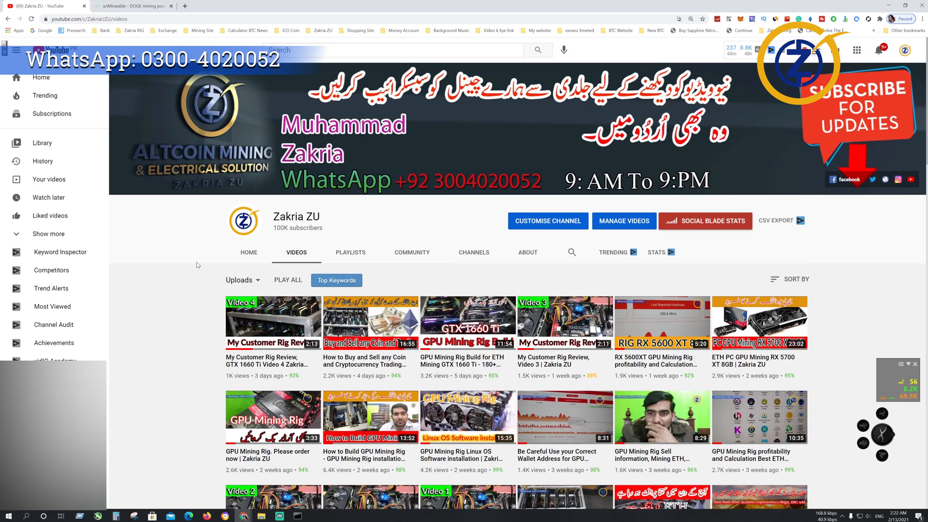